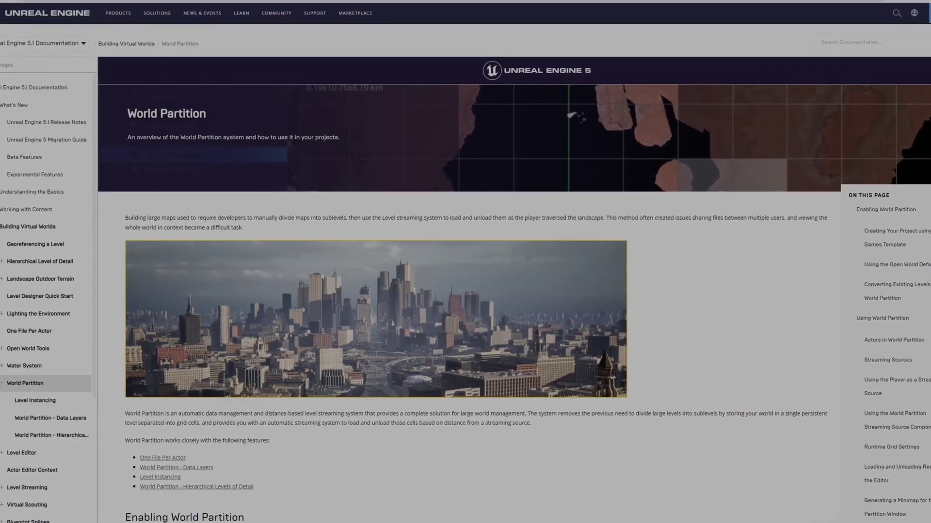
Scroll the World Partition overview page down to its list of related features
{"action": "scroll", "coordinate": [370, 262], "scroll_direction": "down", "scroll_amount": 2}
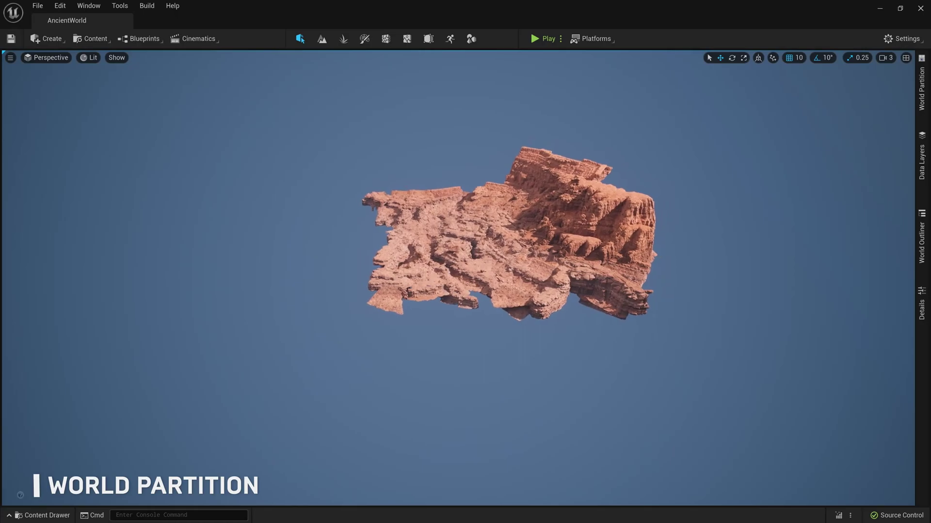
Load a single cell and then a larger block of cells from the AncientWorld World Partition map, then close the map
{"action": "left_click", "coordinate": [920, 104]}
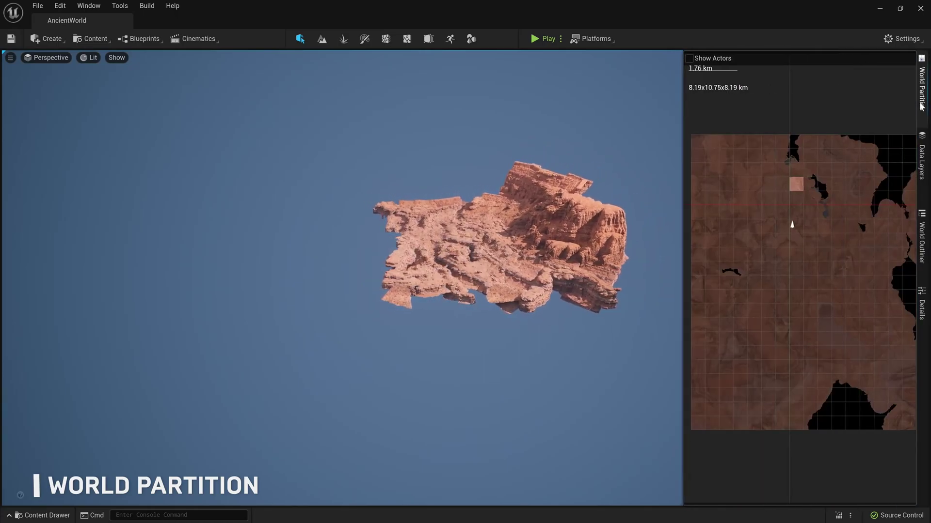
{"action": "right_click", "coordinate": [731, 161]}
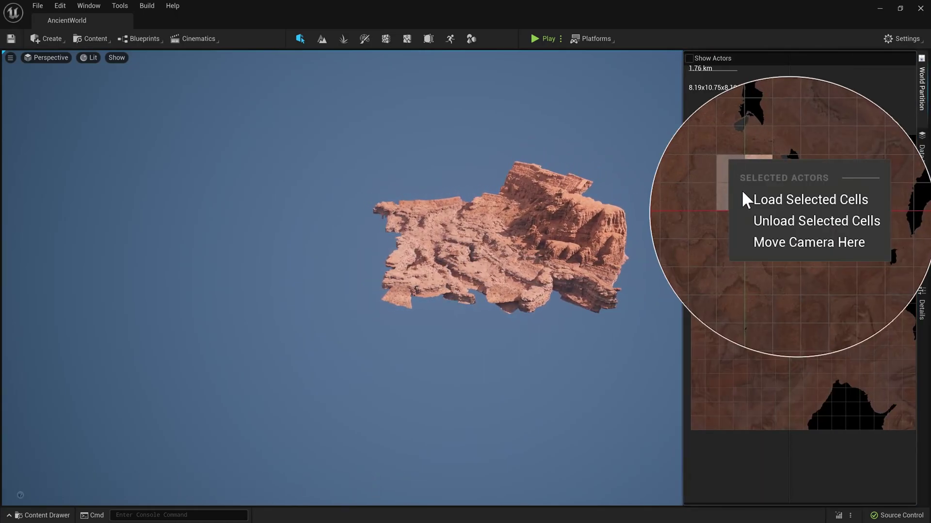
{"action": "left_click", "coordinate": [766, 203]}
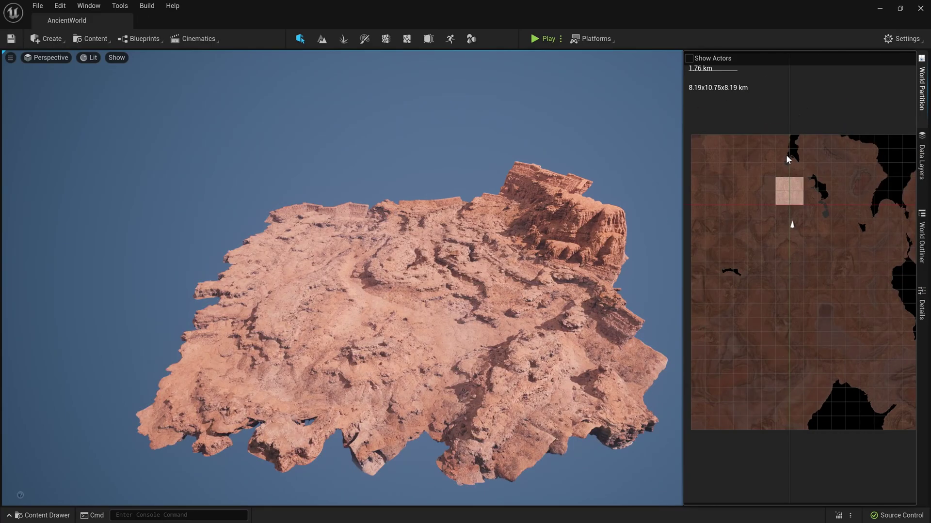
{"action": "left_click_drag", "start_coordinate": [769, 167], "coordinate": [805, 208]}
{"action": "right_click", "coordinate": [804, 208]}
{"action": "left_click", "coordinate": [819, 229]}
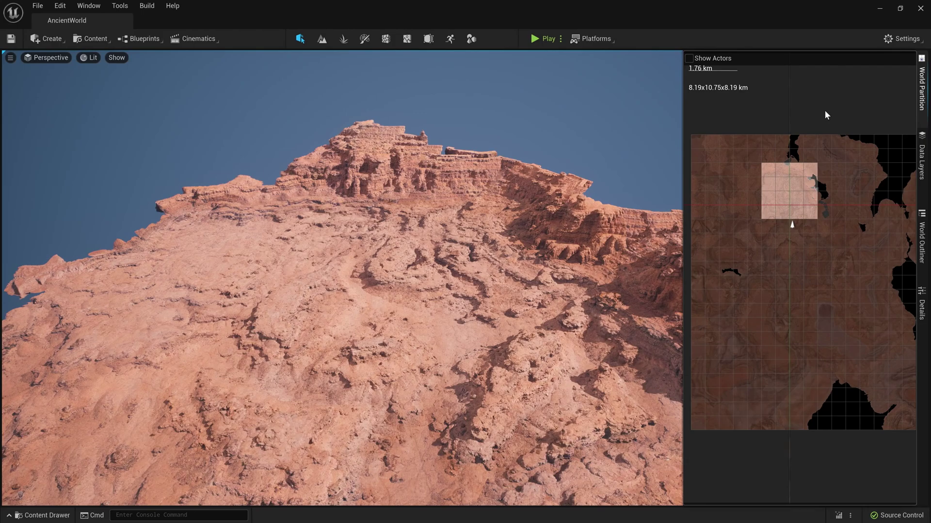
{"action": "left_click", "coordinate": [847, 36]}
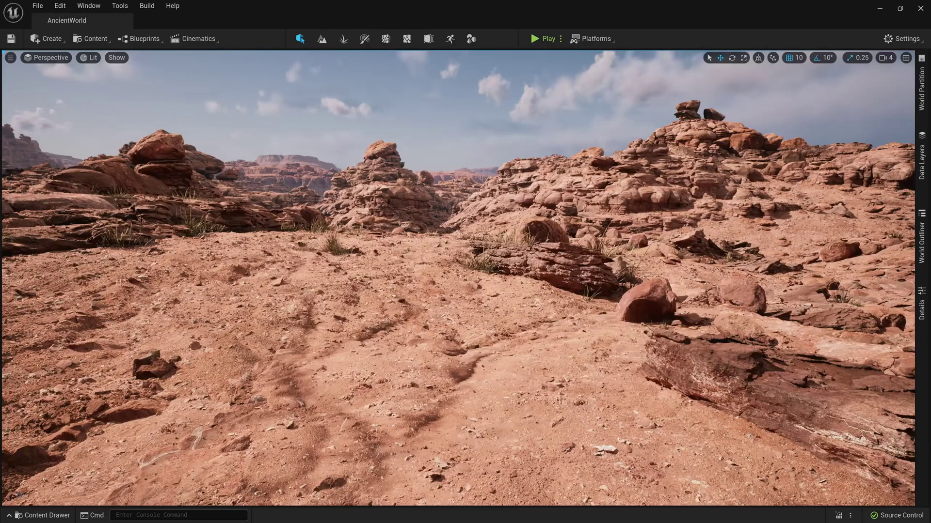
Place three SM_GrassClump meshes on the desert floor near the rocks
{"action": "key", "text": "ctrl+space"}
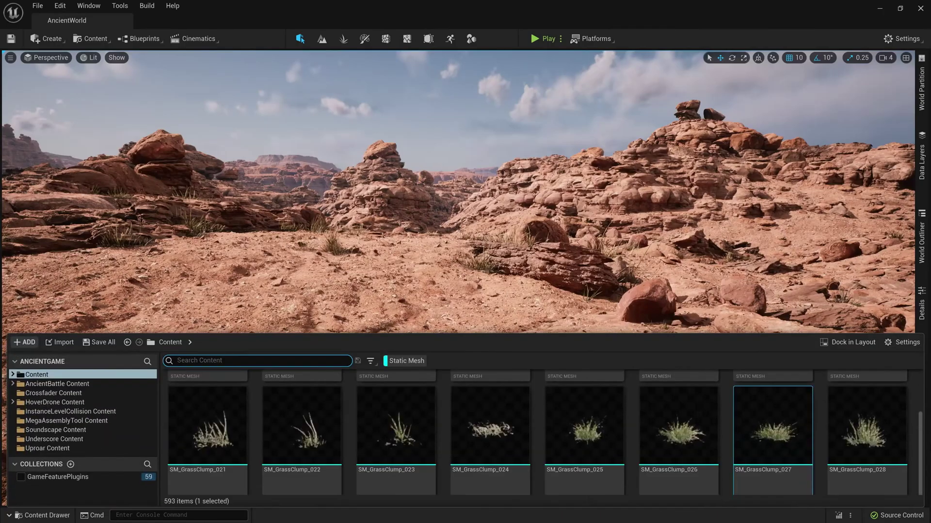
{"action": "left_click_drag", "start_coordinate": [674, 422], "coordinate": [243, 344]}
{"action": "key", "text": "ctrl+space"}
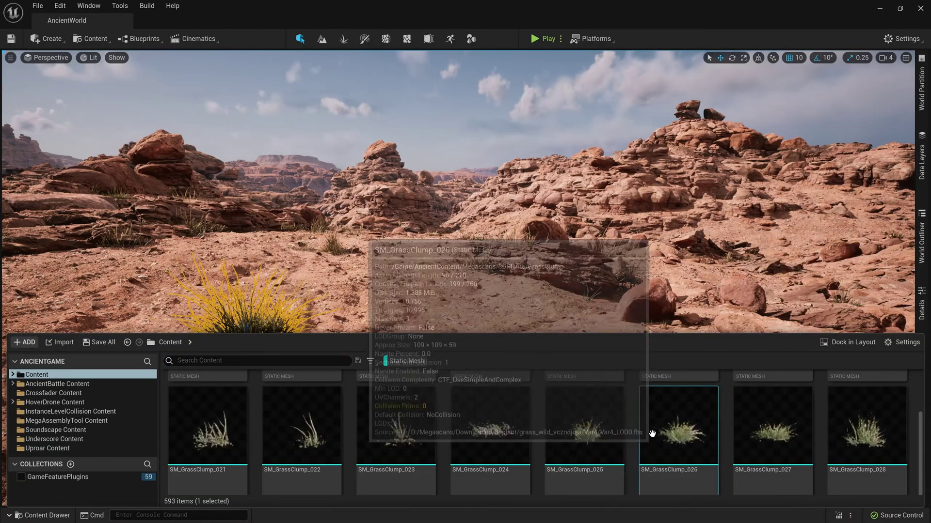
{"action": "left_click_drag", "start_coordinate": [507, 288], "coordinate": [460, 296]}
{"action": "key", "text": "ctrl+space"}
{"action": "left_click_drag", "start_coordinate": [755, 438], "coordinate": [576, 351]}
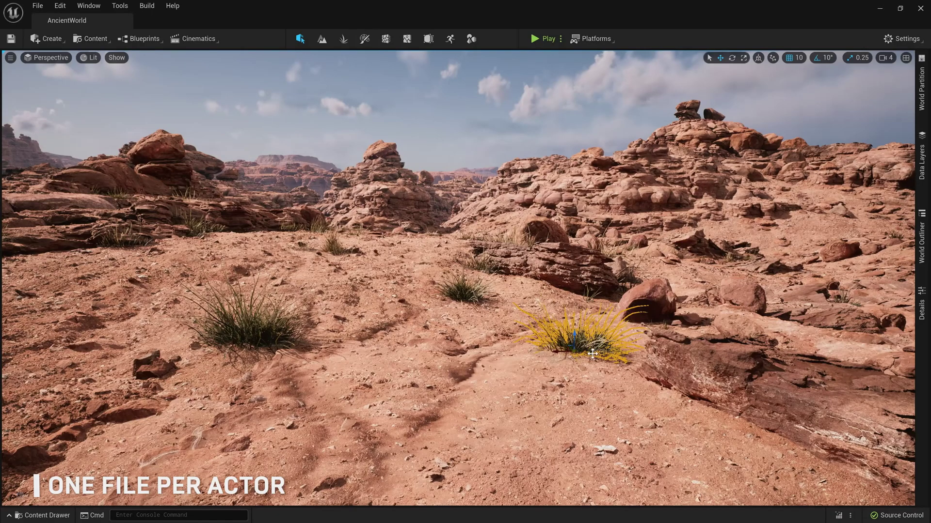
Expand the default changelist to show the new grass actor files, then end the play session
{"action": "left_click", "coordinate": [119, 6]}
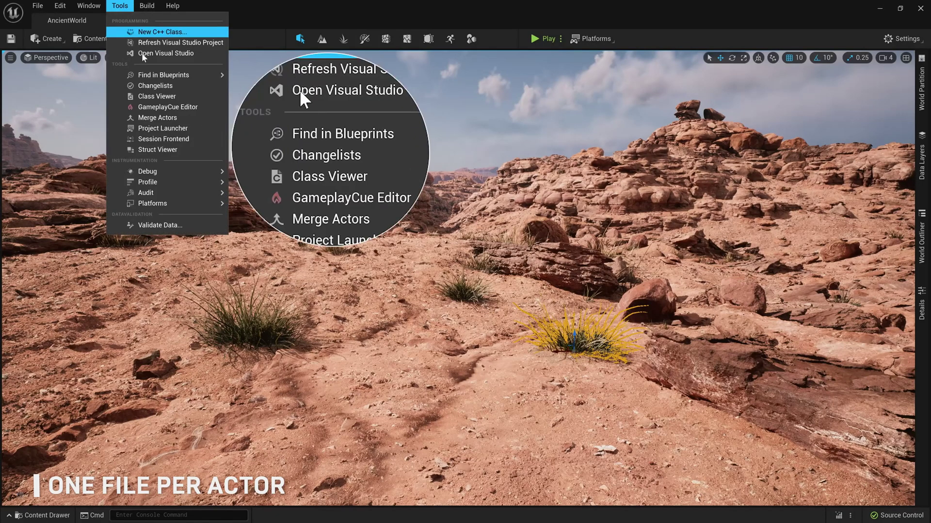
{"action": "left_click", "coordinate": [154, 87]}
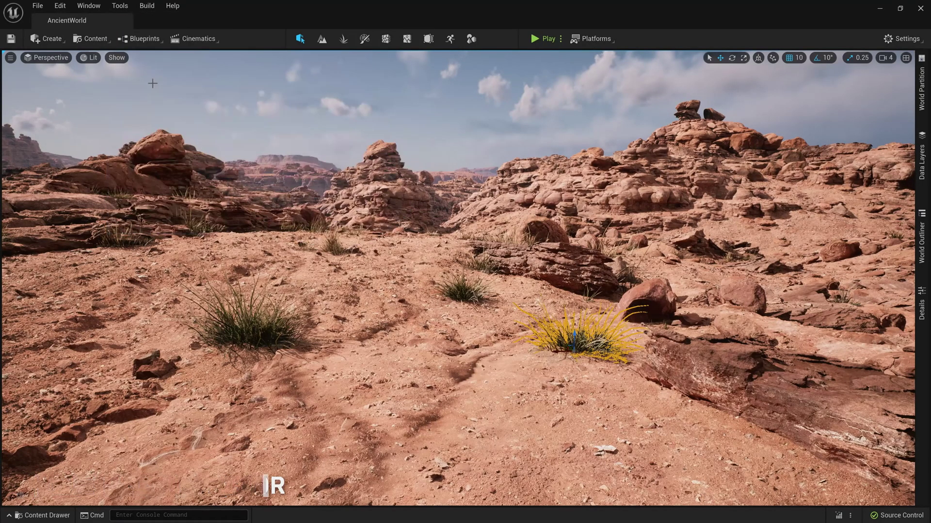
{"action": "left_click", "coordinate": [228, 174]}
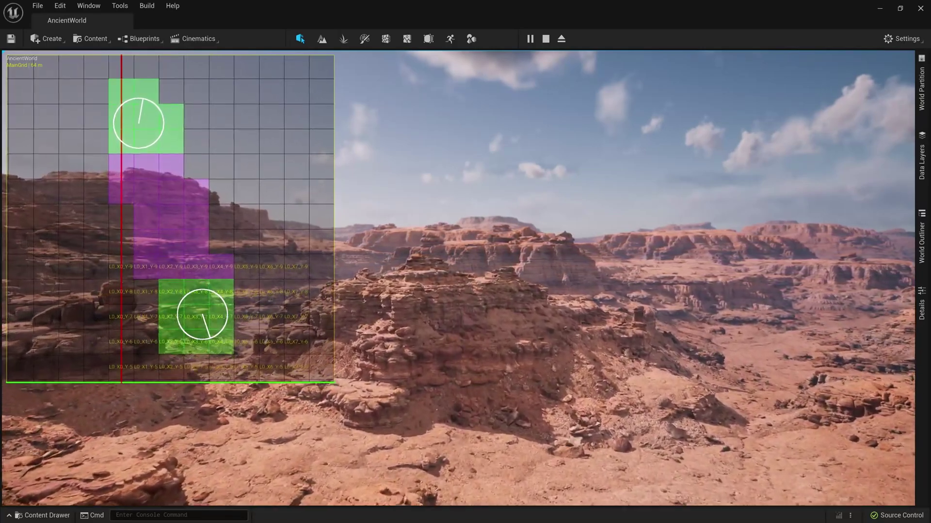
{"action": "key", "text": "Escape"}
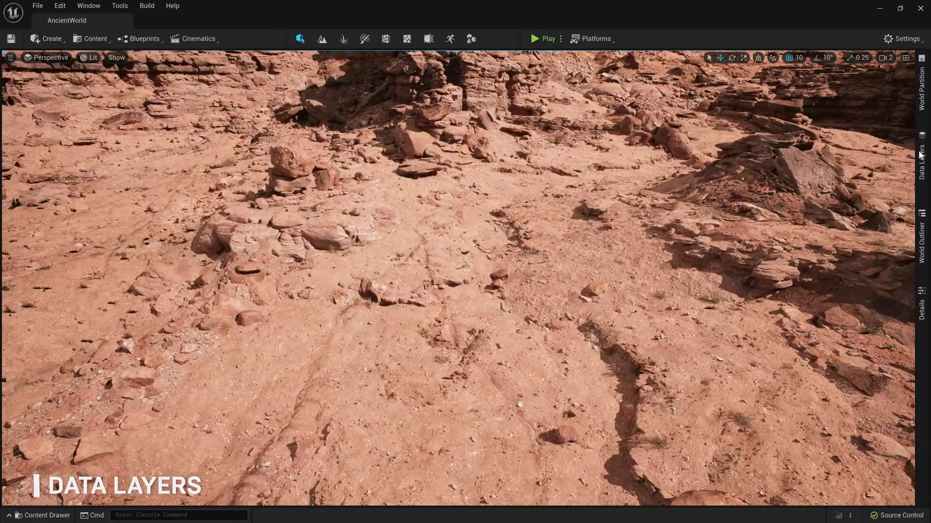
Tick the Dark World layer in the Data Layers list to load its rock geometry
{"action": "left_click", "coordinate": [919, 155]}
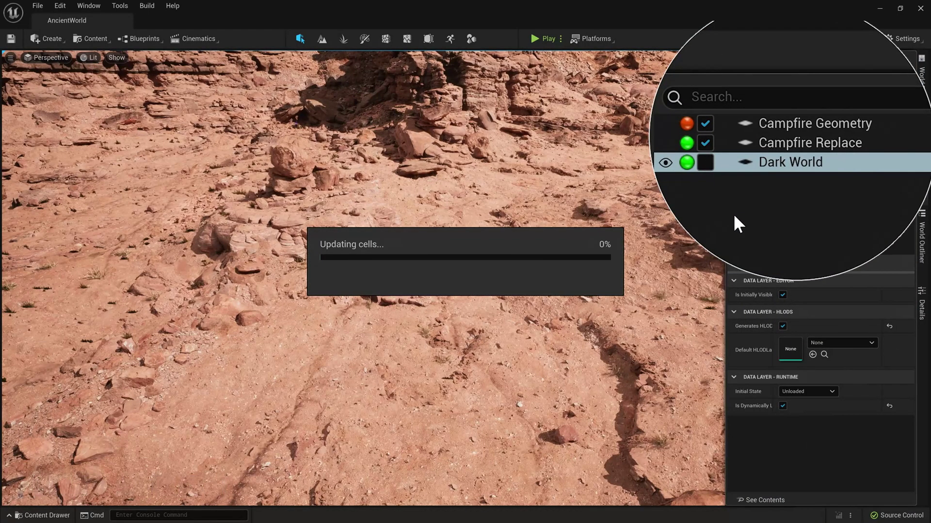
{"action": "left_click", "coordinate": [705, 162]}
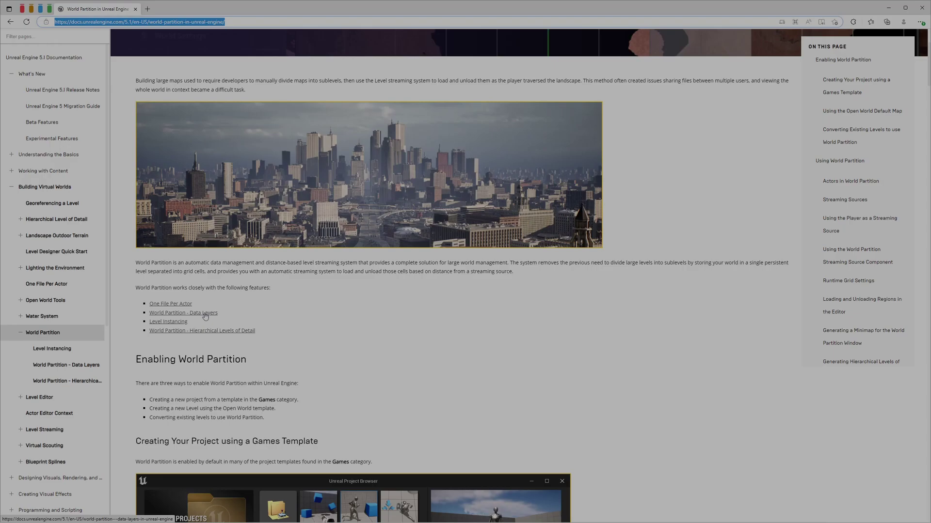
Scroll the docs past Open World Default Map to the Converting Existing Levels section
{"action": "scroll", "coordinate": [205, 316], "scroll_direction": "down", "scroll_amount": 3}
{"action": "scroll", "coordinate": [276, 251], "scroll_direction": "down", "scroll_amount": 3}
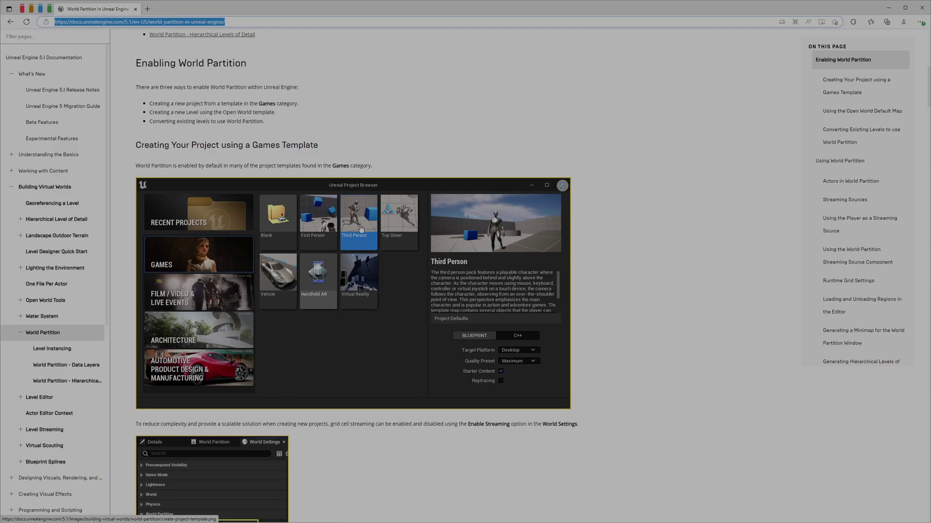
{"action": "scroll", "coordinate": [320, 236], "scroll_direction": "down", "scroll_amount": 6}
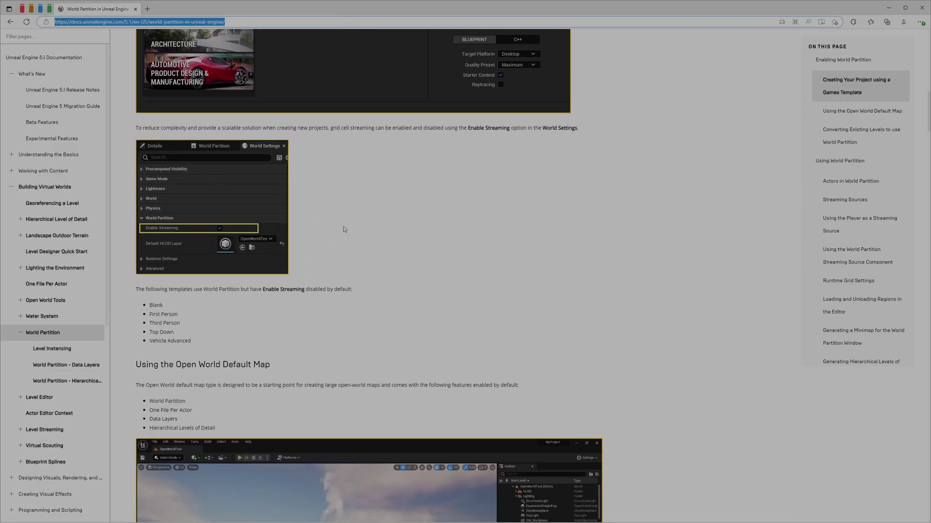
{"action": "scroll", "coordinate": [344, 229], "scroll_direction": "down", "scroll_amount": 2}
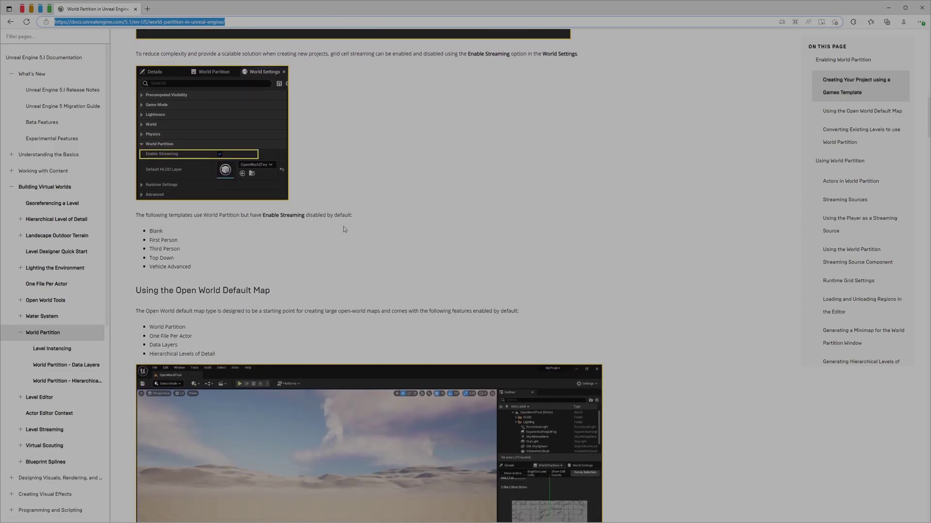
{"action": "scroll", "coordinate": [344, 230], "scroll_direction": "down", "scroll_amount": 3}
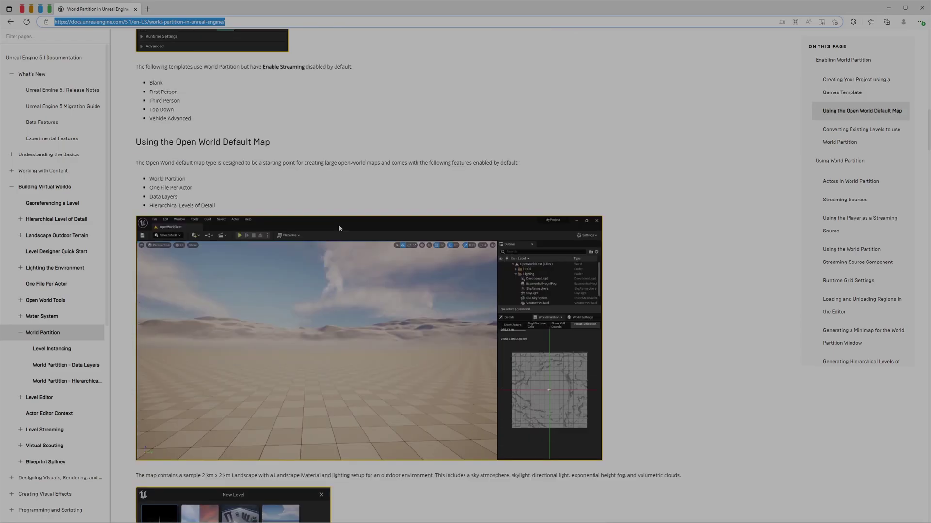
{"action": "scroll", "coordinate": [339, 228], "scroll_direction": "down", "scroll_amount": 4}
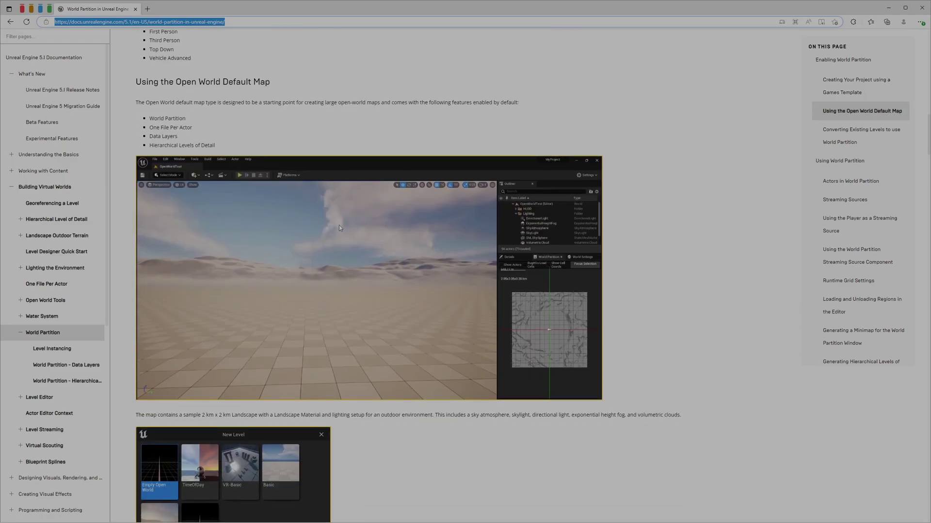
{"action": "scroll", "coordinate": [339, 228], "scroll_direction": "up", "scroll_amount": 1}
{"action": "scroll", "coordinate": [339, 228], "scroll_direction": "down", "scroll_amount": 2}
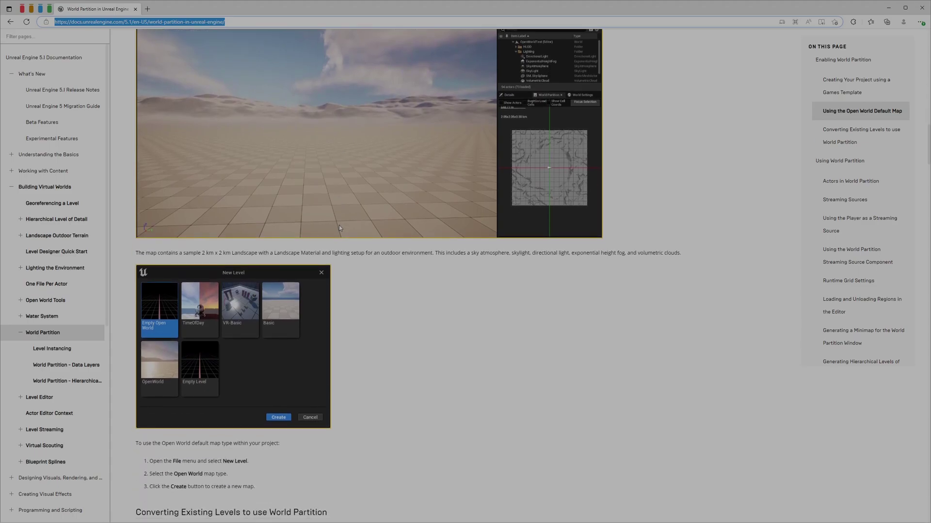
{"action": "scroll", "coordinate": [328, 245], "scroll_direction": "down", "scroll_amount": 10}
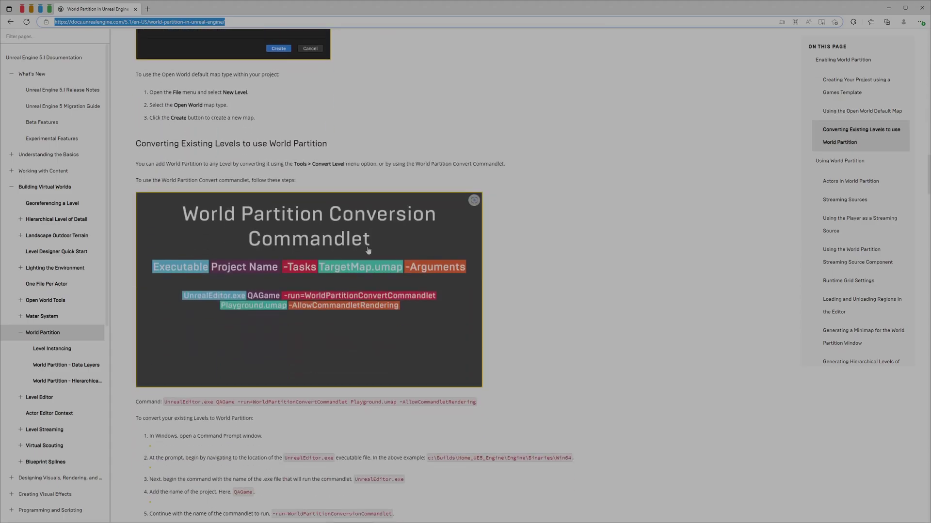
{"action": "scroll", "coordinate": [383, 246], "scroll_direction": "up", "scroll_amount": 1}
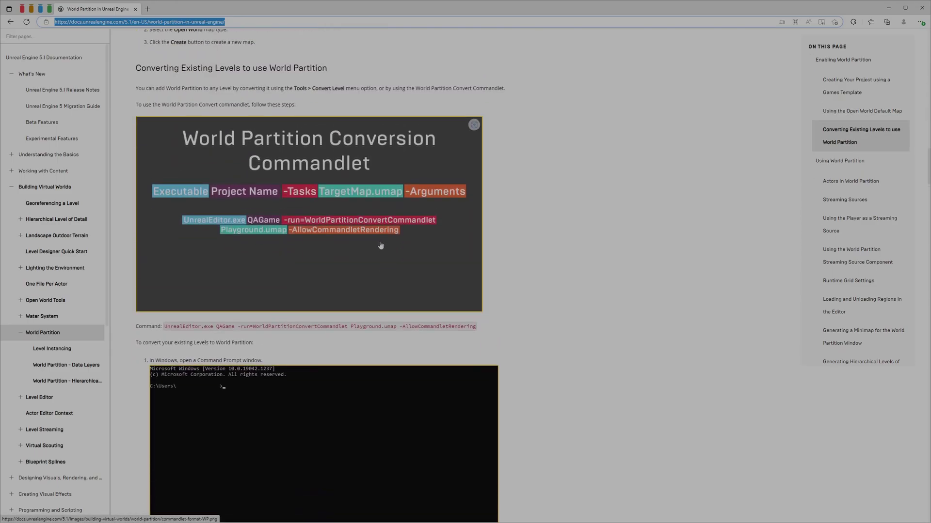
Create a new project, MyProject5, from the Third Person game template
{"action": "left_click", "coordinate": [889, 7]}
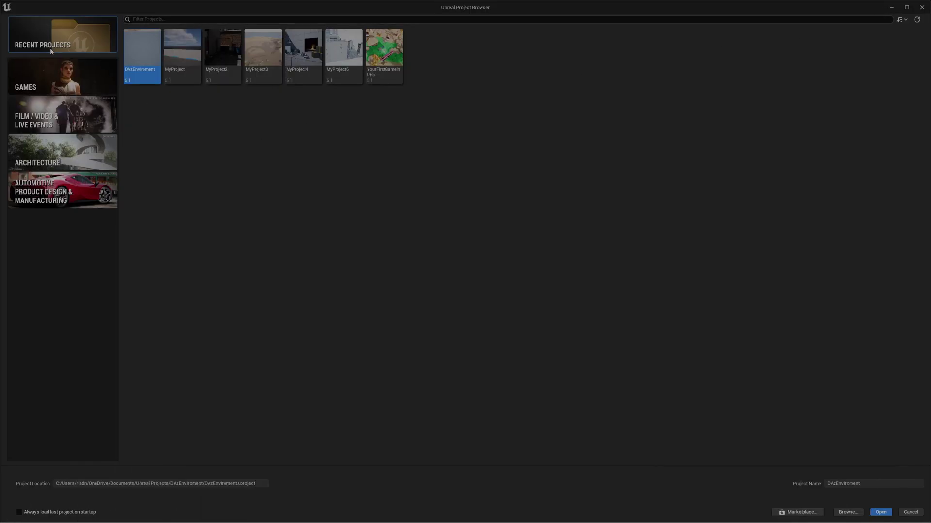
{"action": "left_click", "coordinate": [45, 88]}
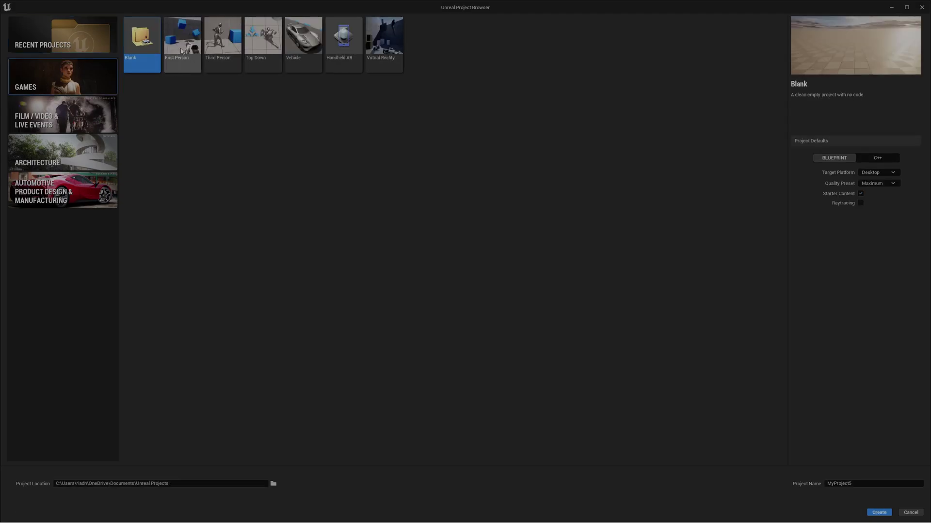
{"action": "left_click", "coordinate": [218, 52]}
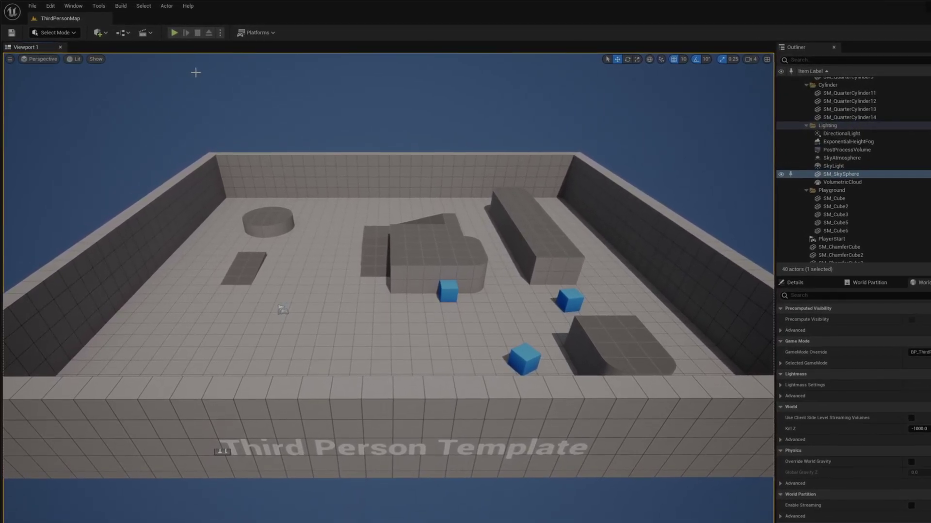
Open the Levels window, which reports it is disabled while World Partition is enabled
{"action": "left_click", "coordinate": [101, 6]}
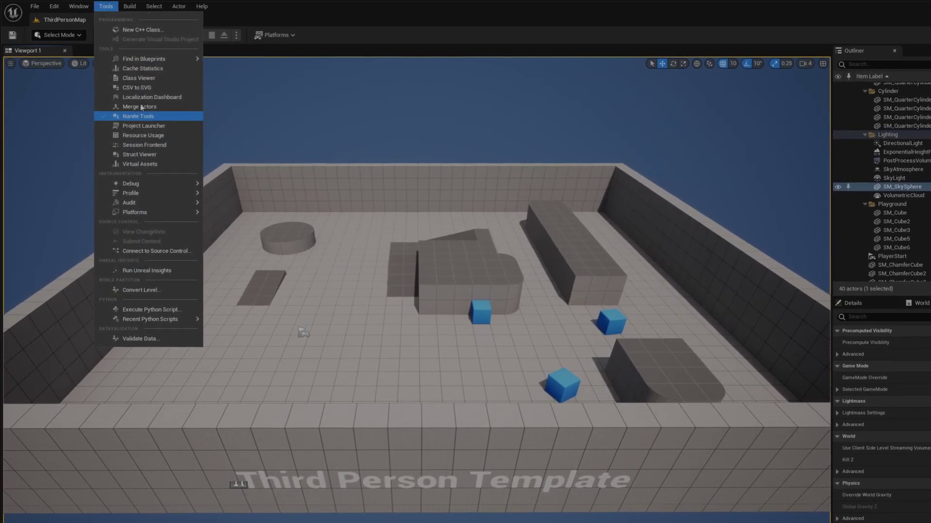
{"action": "mouse_move", "coordinate": [80, 6]}
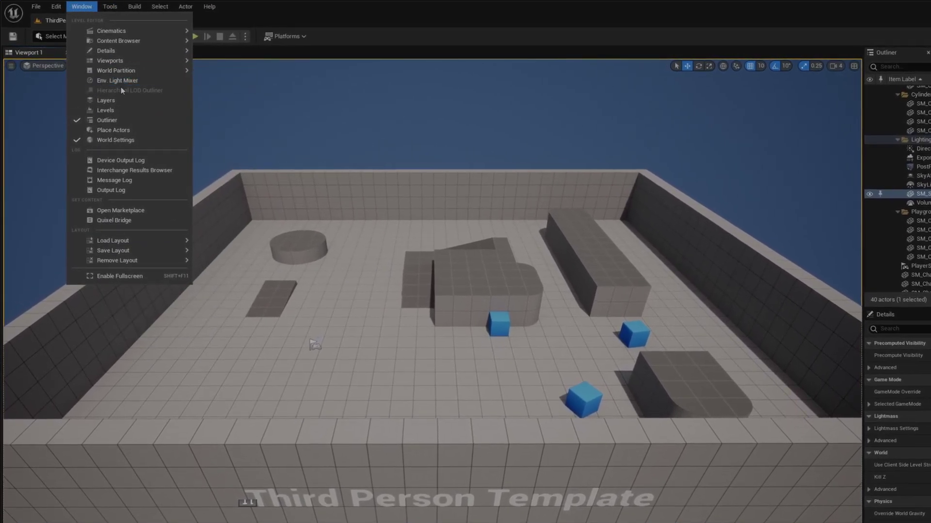
{"action": "left_click", "coordinate": [118, 103]}
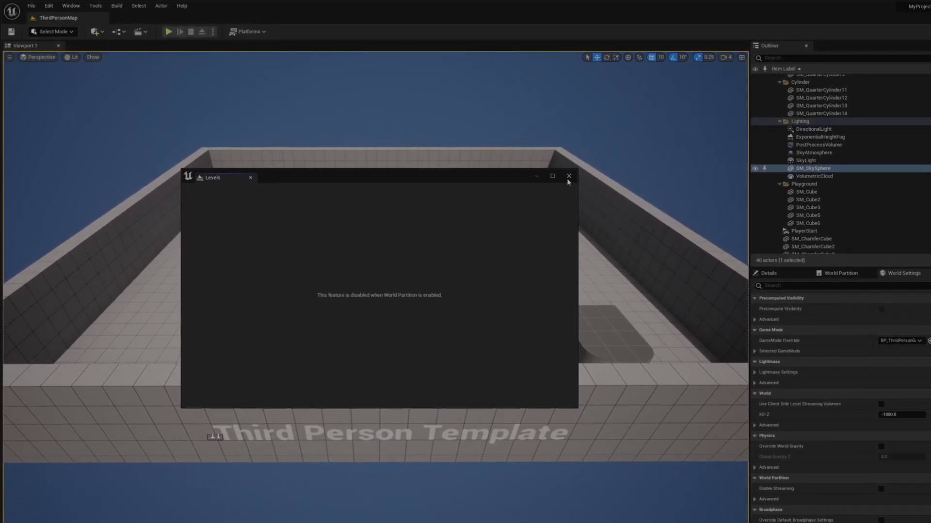
Search World Settings for 'grid' to check the map's World Partition settings, then clear the filter
{"action": "left_click", "coordinate": [579, 179]}
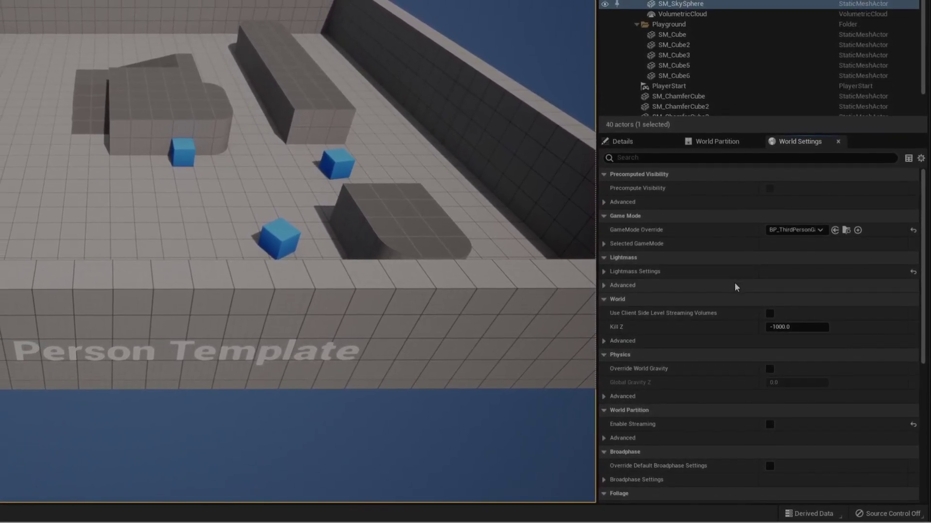
{"action": "left_click", "coordinate": [708, 164]}
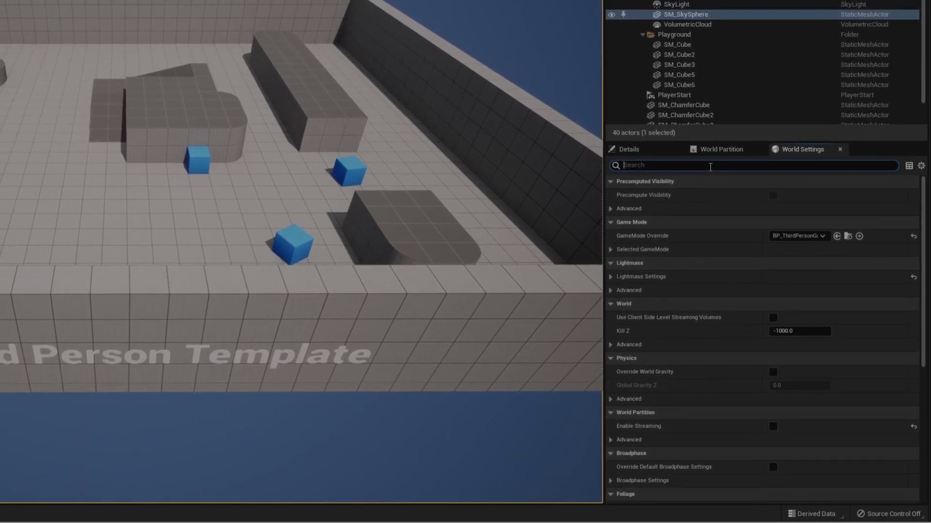
{"action": "type", "text": "grid"}
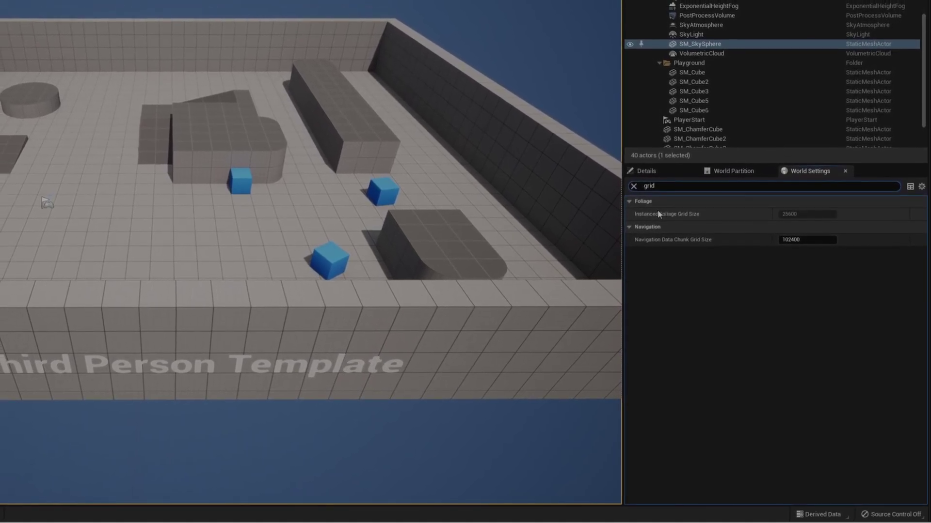
{"action": "left_click", "coordinate": [735, 177]}
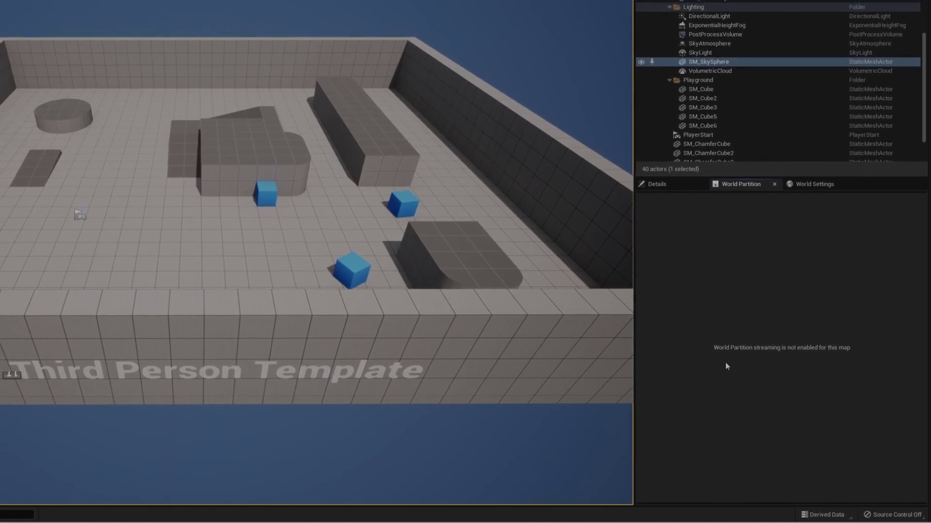
{"action": "left_click", "coordinate": [811, 195]}
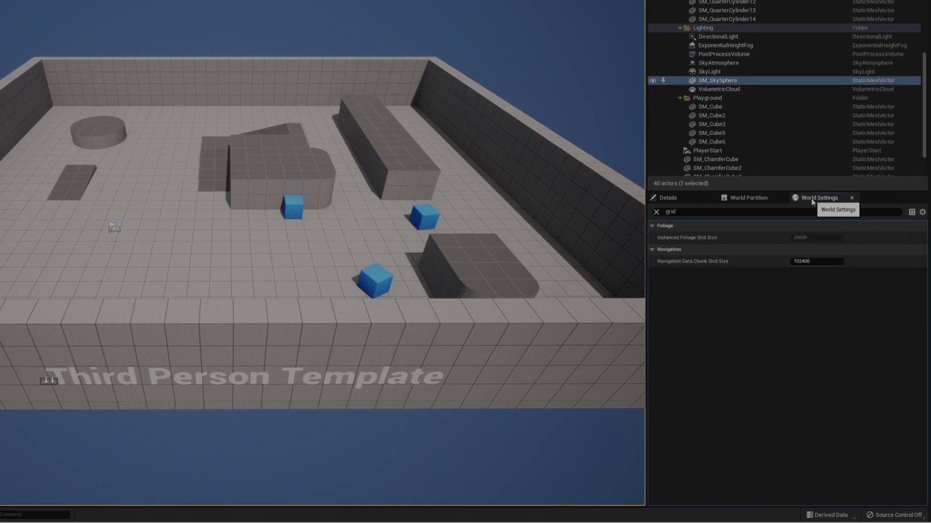
{"action": "left_click", "coordinate": [658, 214]}
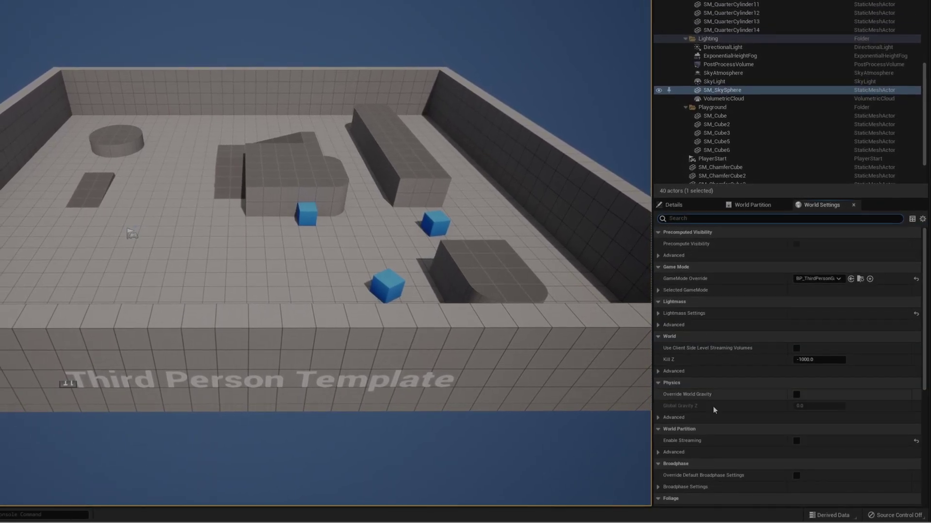
Enable World Partition streaming for ThirdPersonMap and display its World Partition map
{"action": "left_click", "coordinate": [795, 441]}
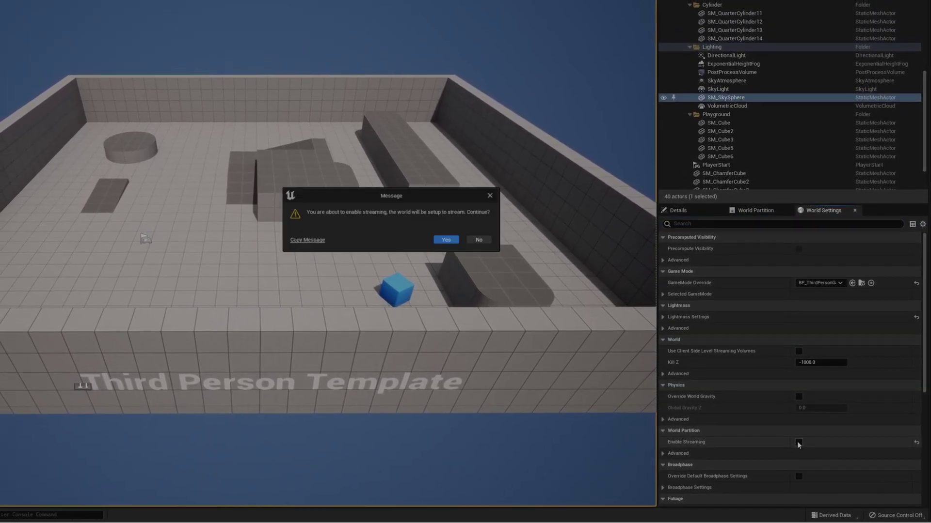
{"action": "left_click", "coordinate": [446, 240]}
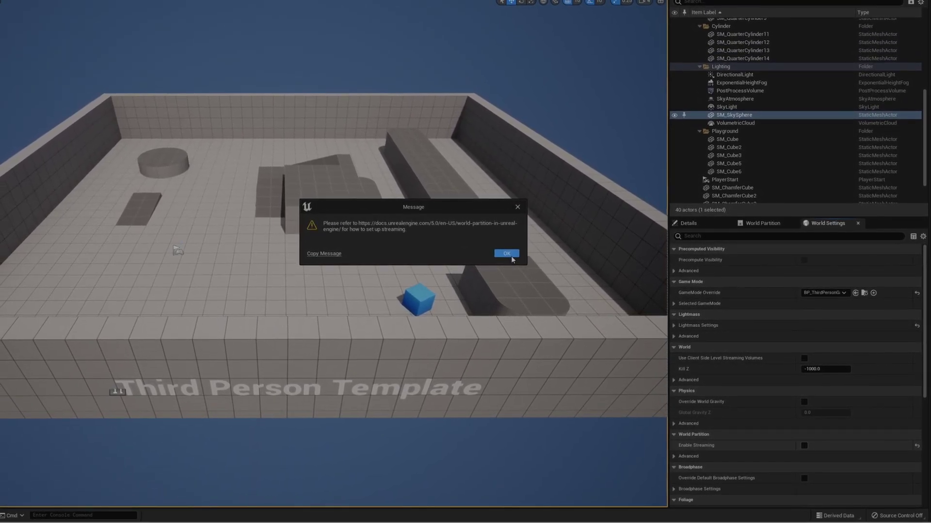
{"action": "left_click", "coordinate": [508, 255]}
{"action": "left_click", "coordinate": [764, 226]}
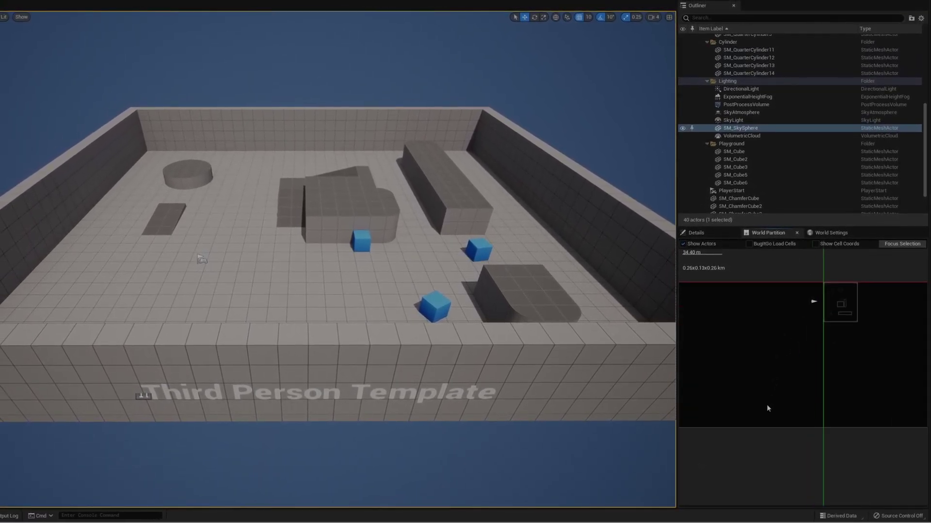
Create a new level from the Basic template with sky, lighting and a floor
{"action": "left_click", "coordinate": [816, 335]}
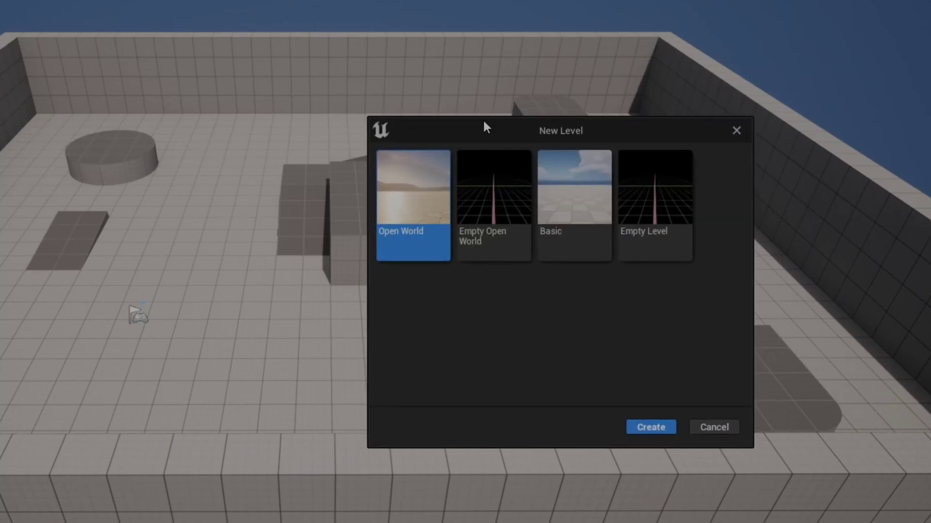
{"action": "left_click_drag", "start_coordinate": [483, 123], "coordinate": [378, 107]}
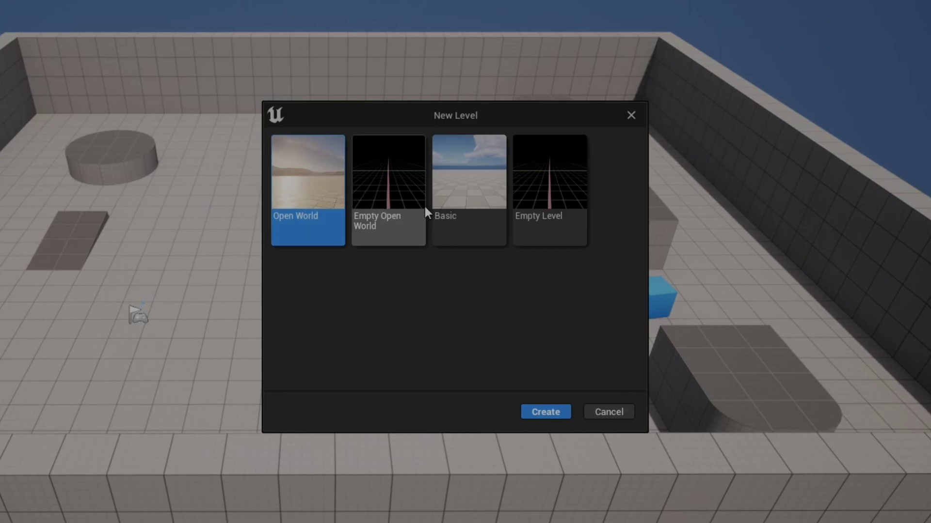
{"action": "left_click", "coordinate": [479, 175]}
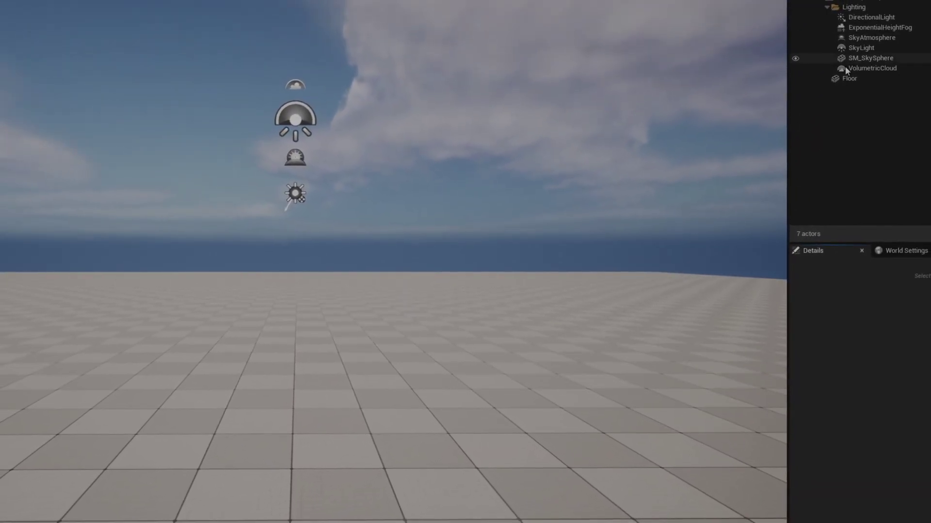
Select the Floor, open and close a floating Layers panel, then show the Basic level's World Settings
{"action": "left_click", "coordinate": [370, 362]}
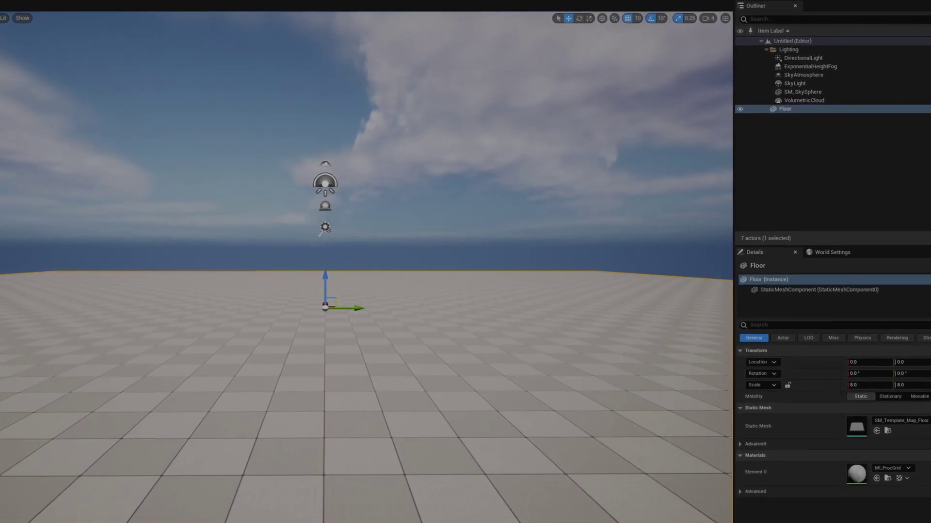
{"action": "left_click", "coordinate": [44, 1]}
{"action": "left_click", "coordinate": [16, 1]}
{"action": "left_click", "coordinate": [67, 76]}
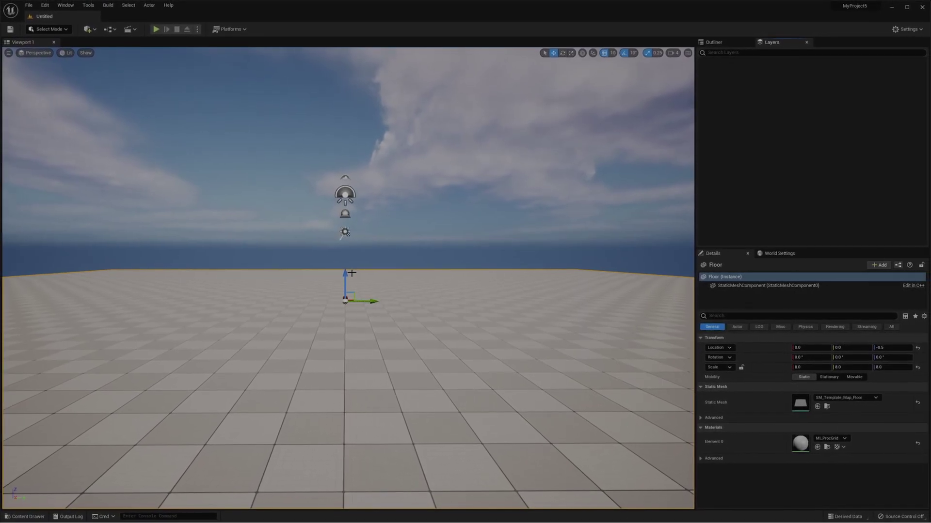
{"action": "left_click", "coordinate": [76, 6]}
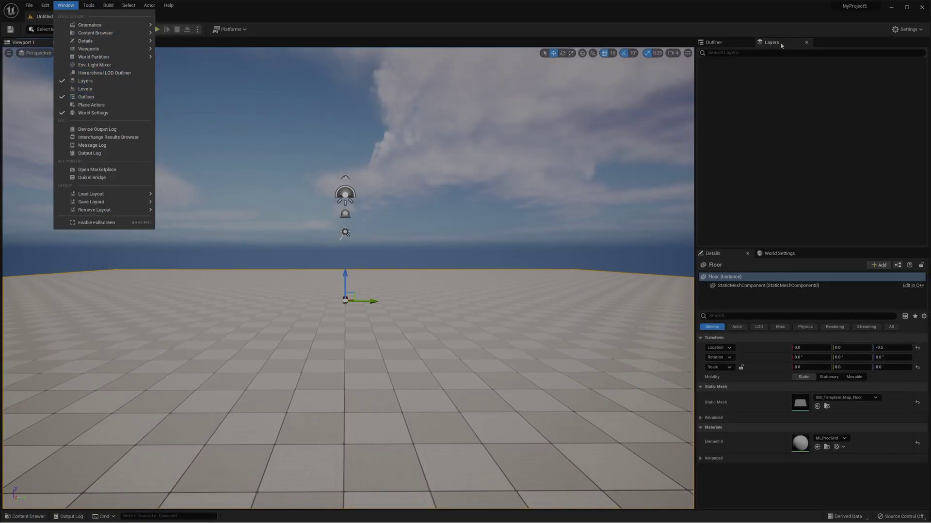
{"action": "left_click_drag", "start_coordinate": [781, 42], "coordinate": [277, 128]}
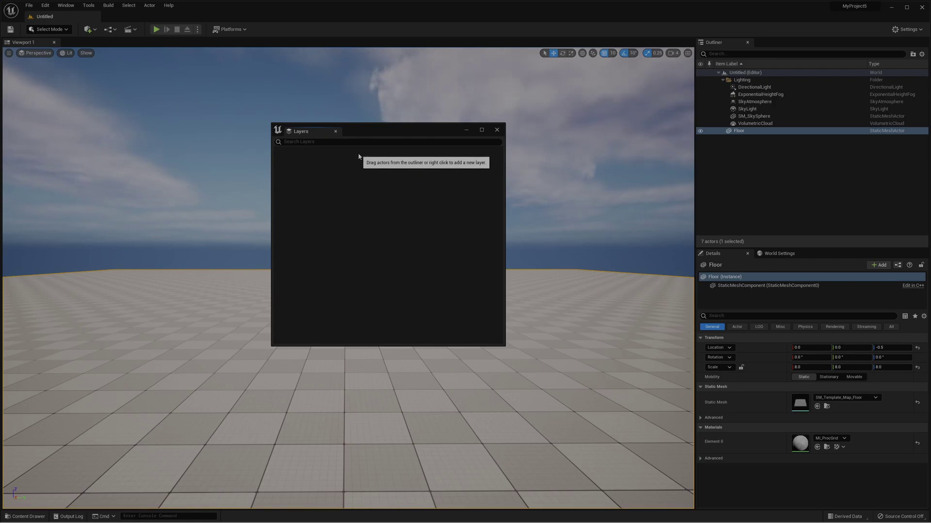
{"action": "left_click", "coordinate": [497, 131]}
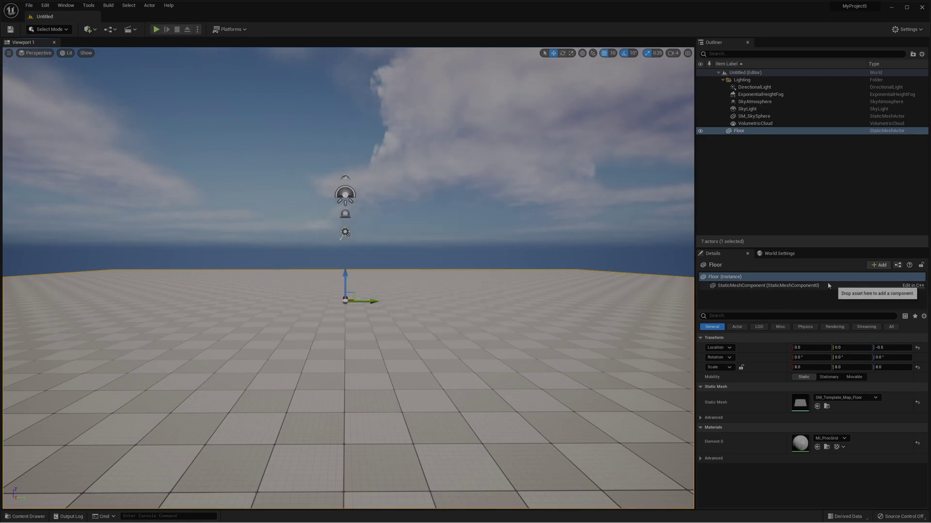
{"action": "left_click", "coordinate": [769, 256]}
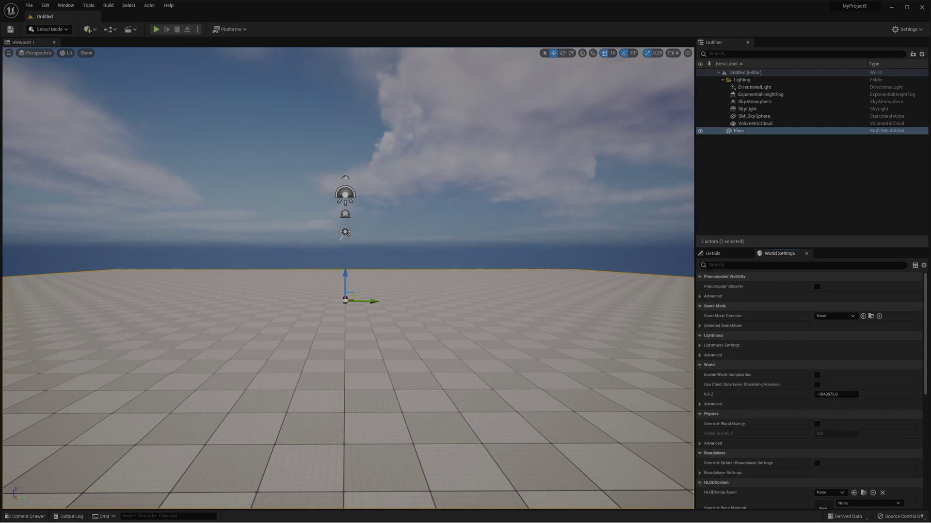
{"action": "left_click", "coordinate": [29, 5]}
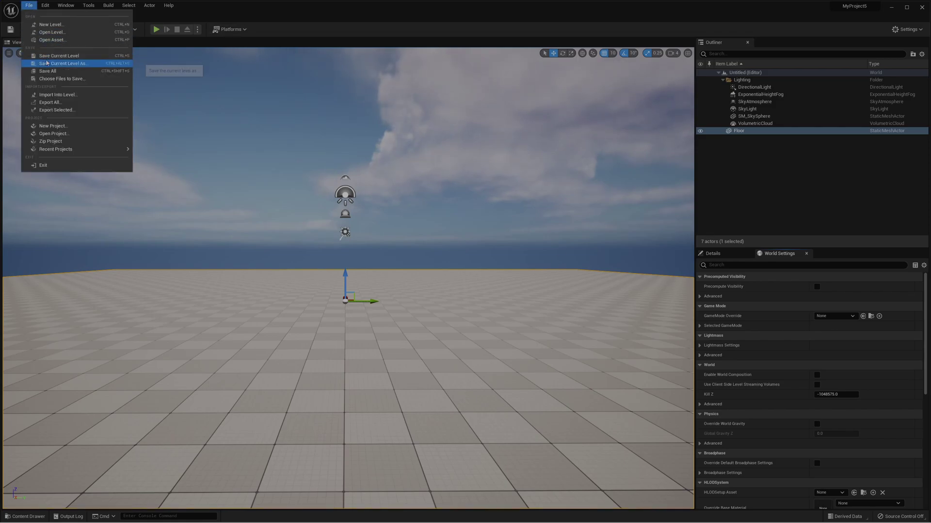
Create a new Open World level and pull the camera back over its desert landscape
{"action": "left_click", "coordinate": [51, 25]}
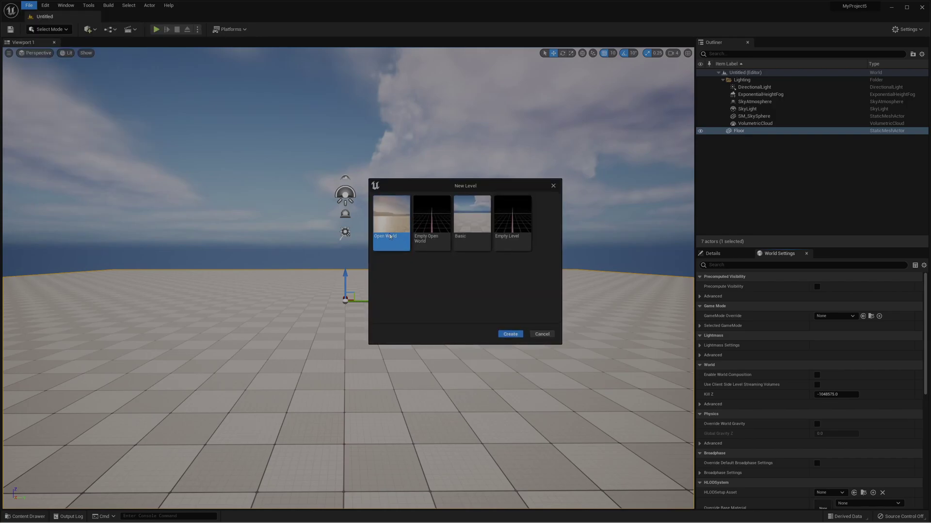
{"action": "double_click", "coordinate": [383, 221]}
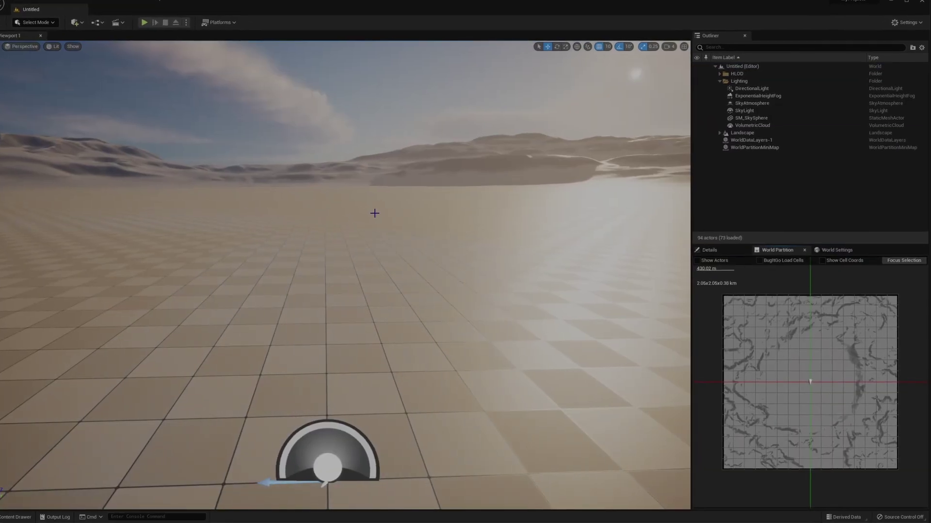
{"action": "scroll", "coordinate": [402, 204], "scroll_direction": "down", "scroll_amount": 5}
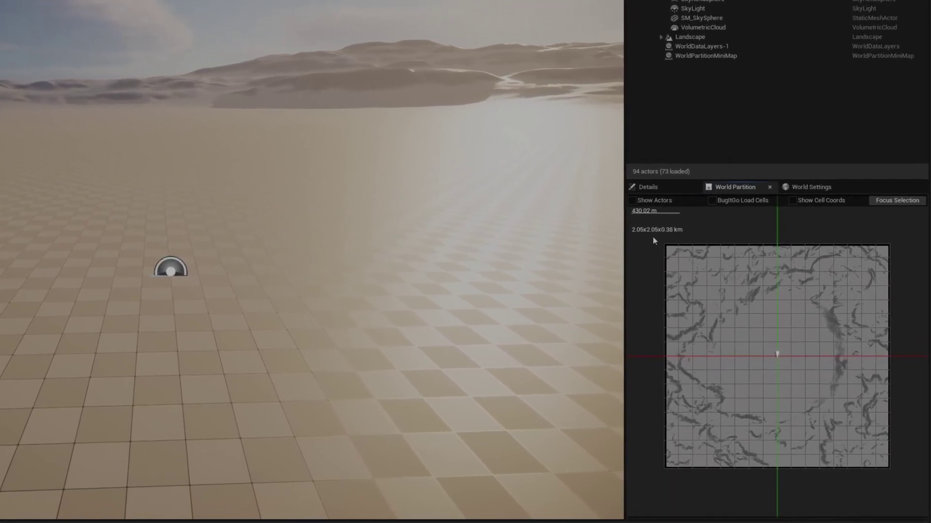
{"action": "scroll", "coordinate": [295, 224], "scroll_direction": "down", "scroll_amount": 10}
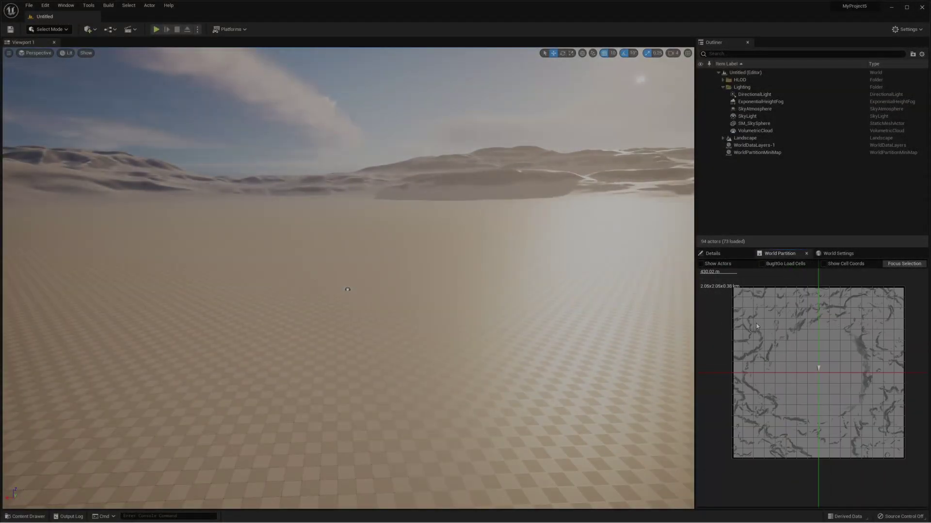
Jump the viewport camera to three different spots on the World Partition minimap
{"action": "double_click", "coordinate": [791, 349]}
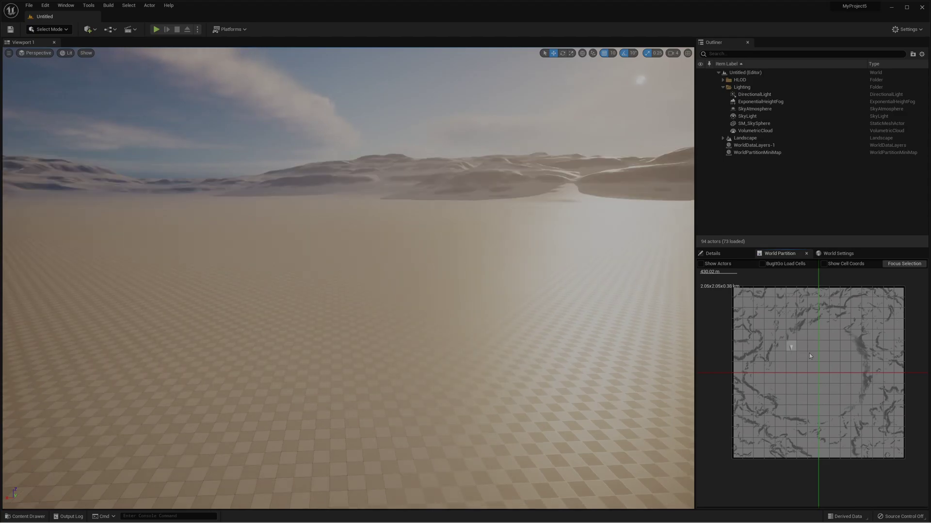
{"action": "double_click", "coordinate": [811, 357]}
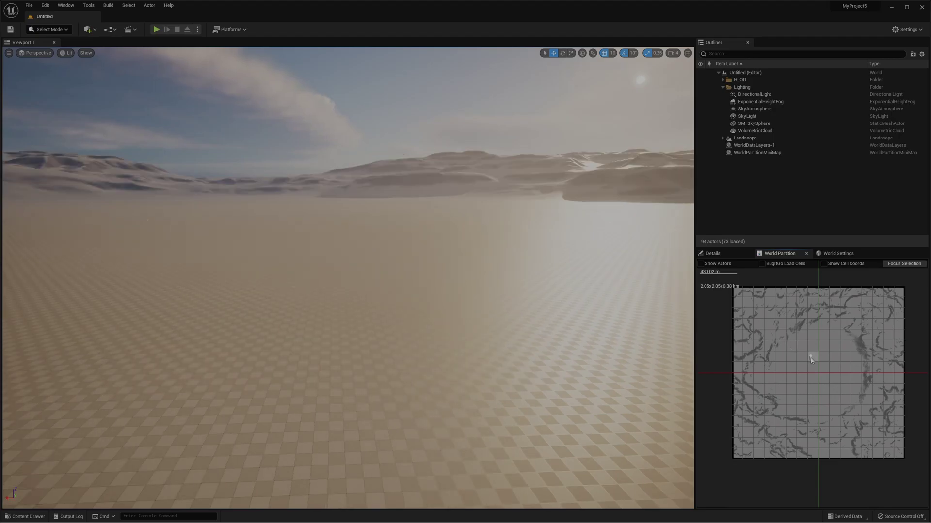
{"action": "double_click", "coordinate": [812, 324]}
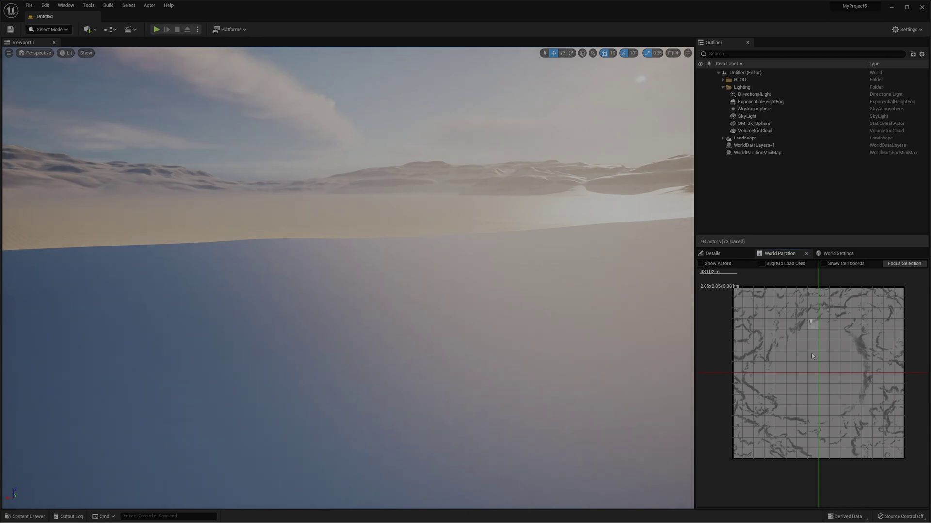
Unload the selected streaming cell, move the camera to another map location, then minimize the editor
{"action": "right_click", "coordinate": [800, 315]}
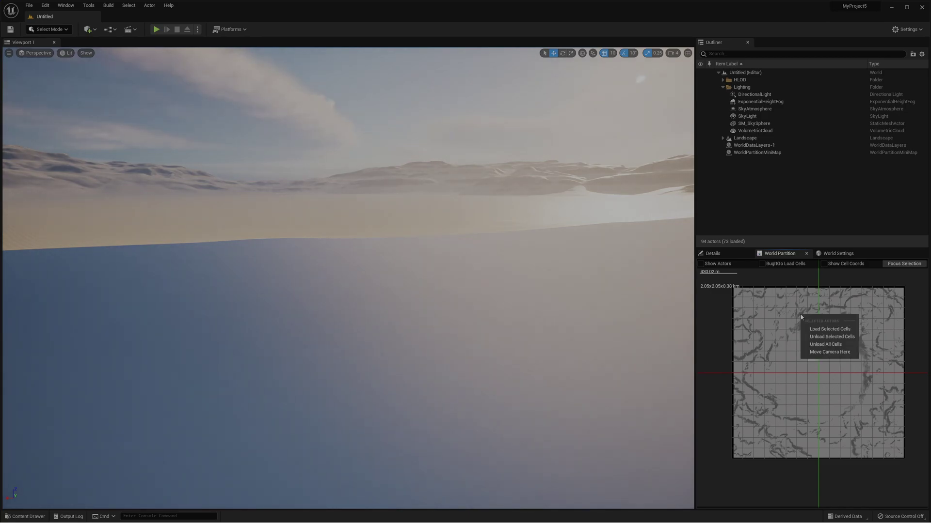
{"action": "left_click", "coordinate": [839, 338]}
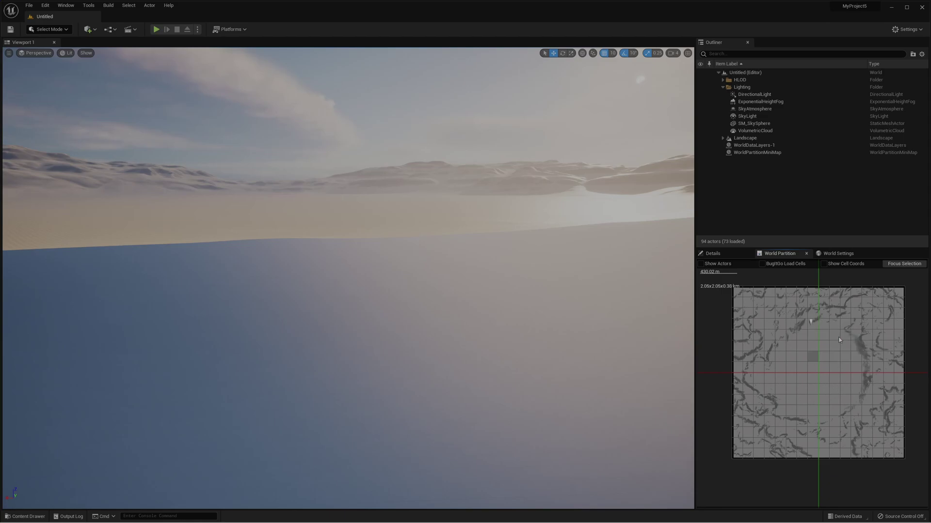
{"action": "right_click", "coordinate": [813, 323]}
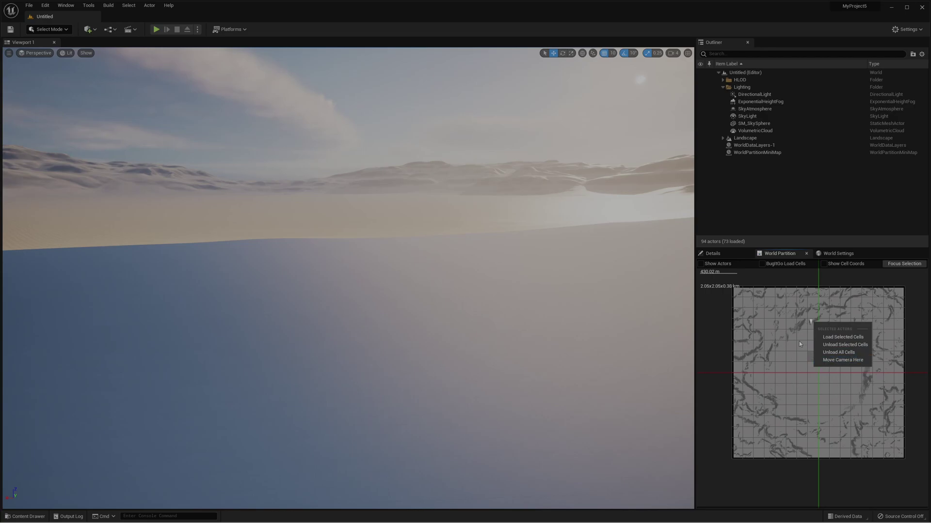
{"action": "left_click", "coordinate": [822, 359]}
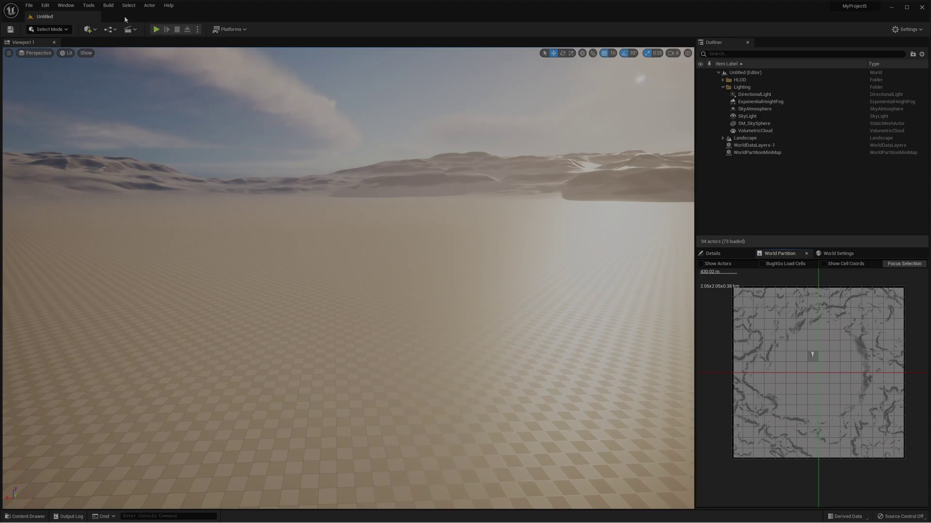
{"action": "left_click", "coordinate": [28, 5]}
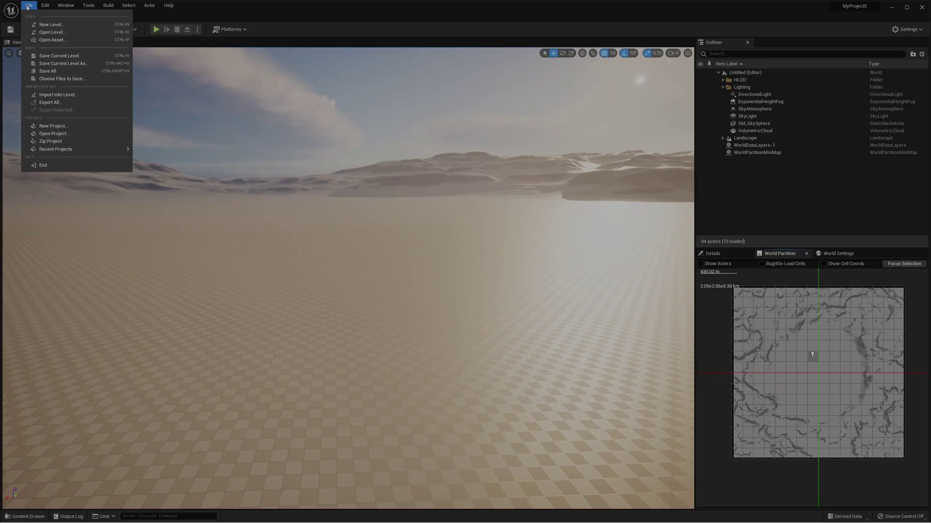
{"action": "left_click", "coordinate": [894, 10]}
Minimize the editor and launch another project from the Launcher's My Projects list
{"action": "left_click", "coordinate": [894, 10]}
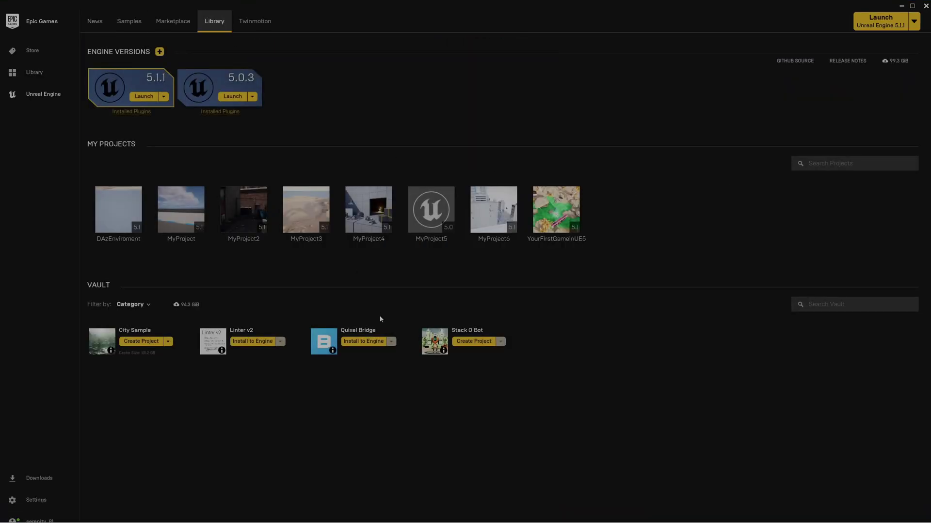
{"action": "double_click", "coordinate": [491, 208]}
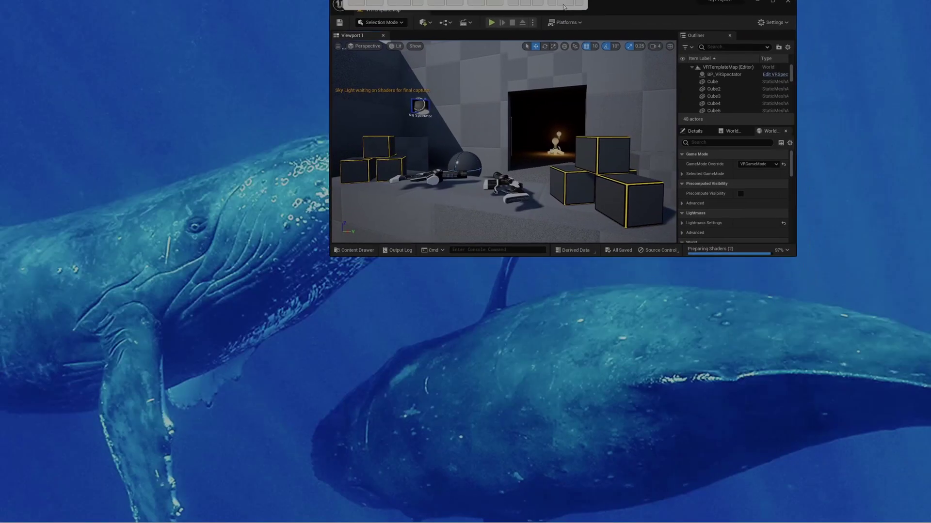
Maximize the editor, open the Levels window with Persistent Level selected, and bring up the New Level chooser
{"action": "left_click_drag", "start_coordinate": [564, 7], "coordinate": [563, 19]}
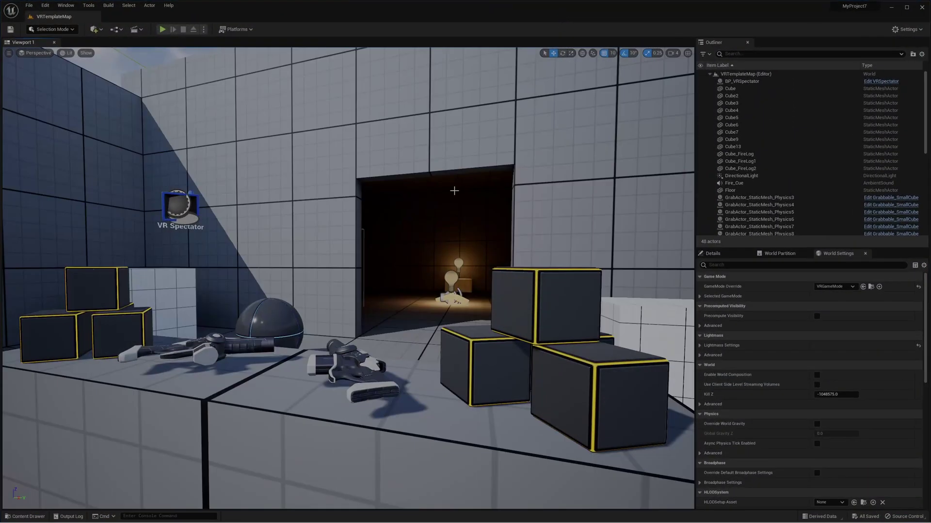
{"action": "left_click", "coordinate": [183, 121]}
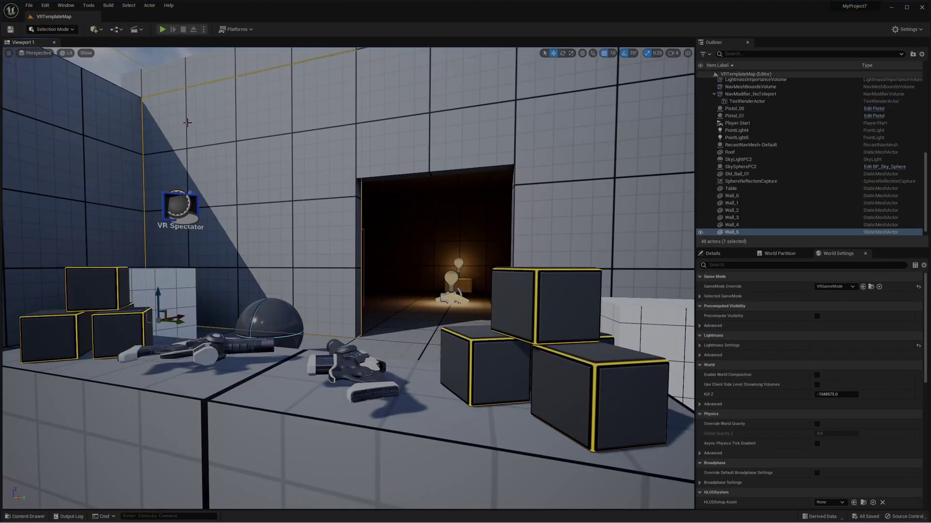
{"action": "left_click", "coordinate": [88, 5]}
{"action": "mouse_move", "coordinate": [66, 5]}
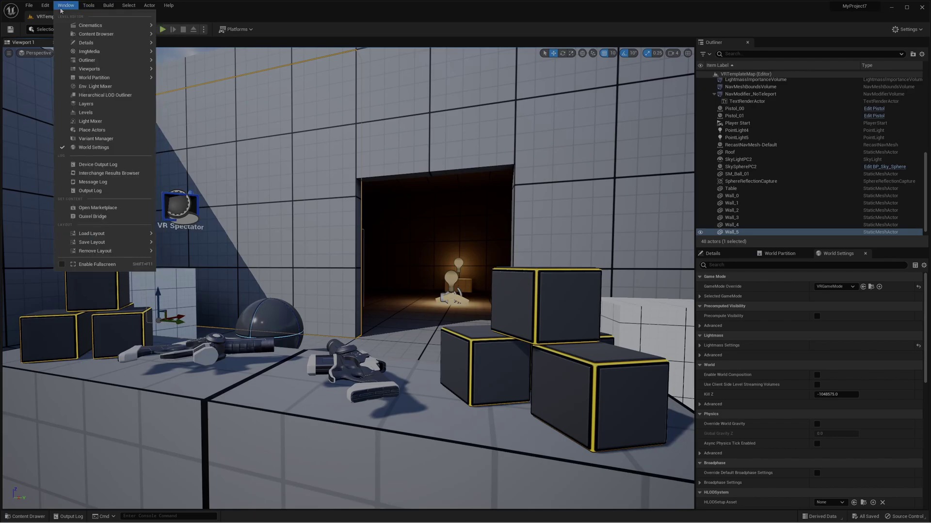
{"action": "left_click", "coordinate": [85, 113]}
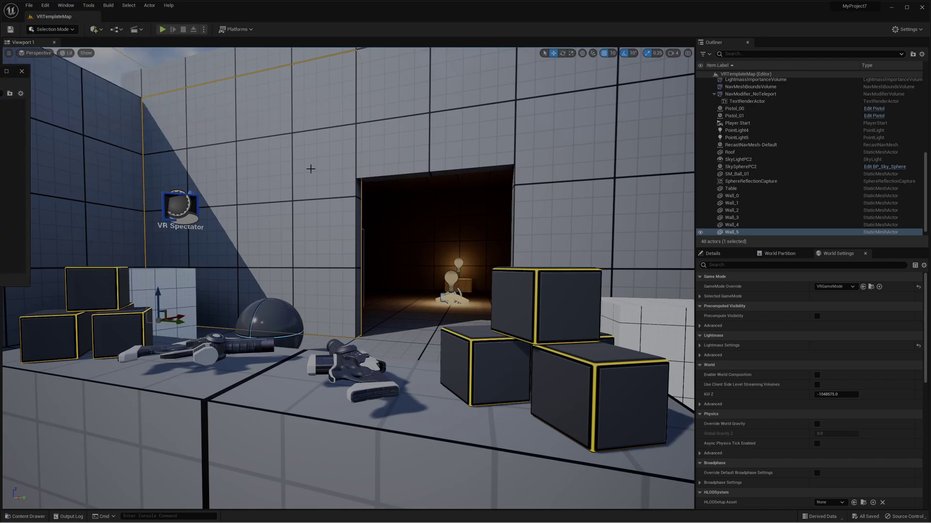
{"action": "left_click", "coordinate": [324, 176]}
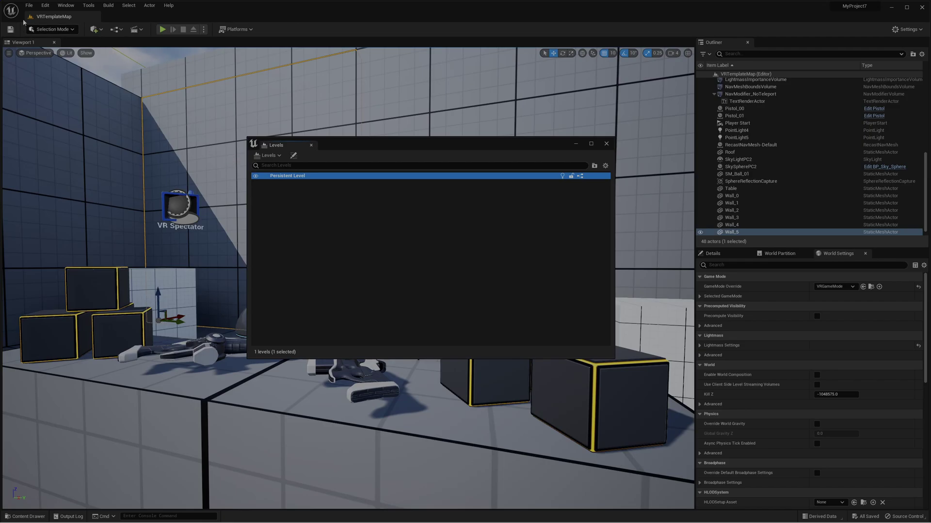
{"action": "left_click", "coordinate": [29, 5]}
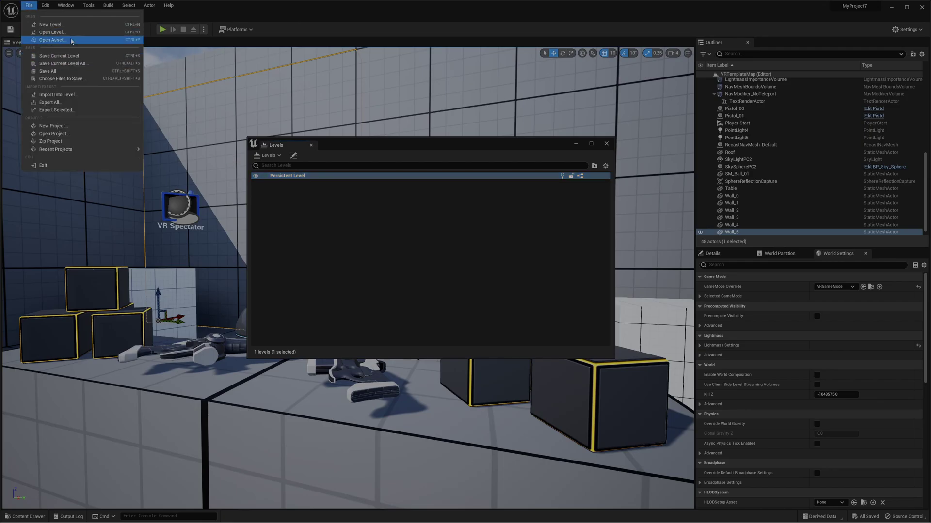
{"action": "left_click", "coordinate": [63, 24]}
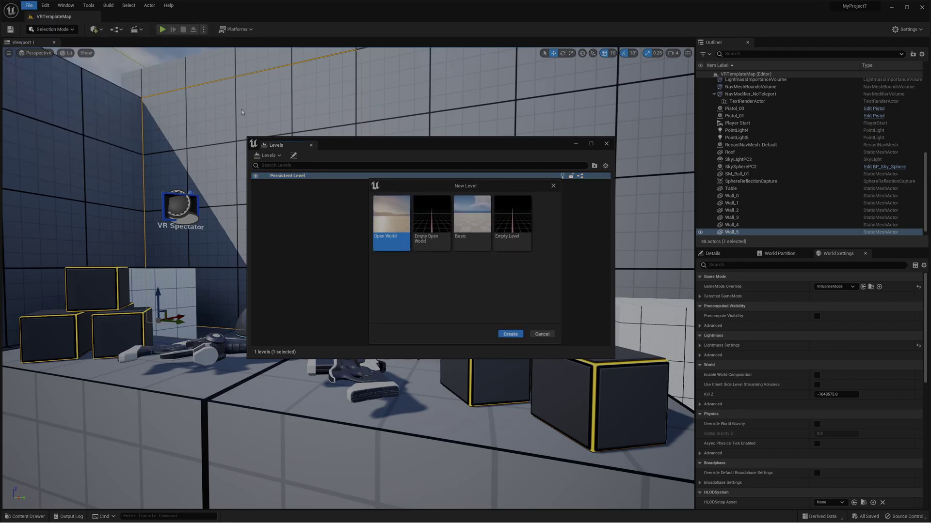
Create an Empty Level, save it as NewMap2, and select its Persistent Level
{"action": "left_click", "coordinate": [523, 221]}
{"action": "left_click", "coordinate": [512, 334]}
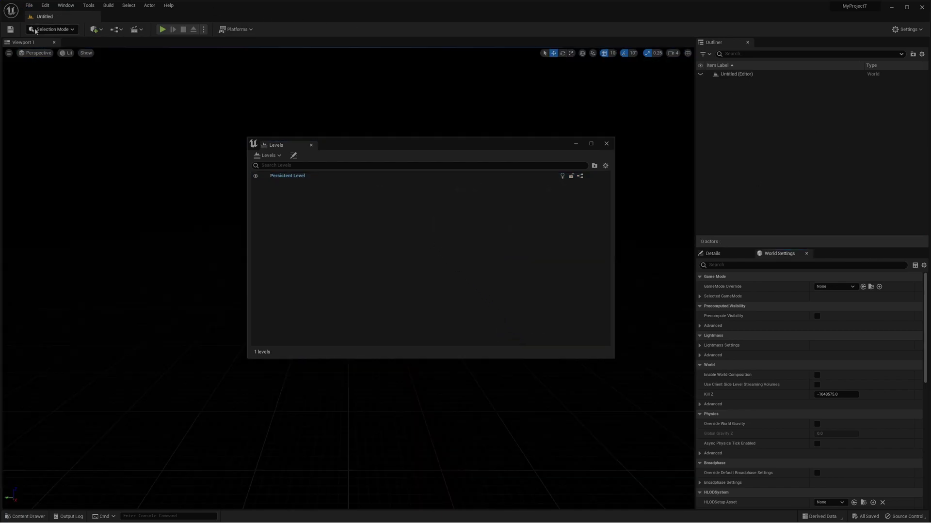
{"action": "left_click", "coordinate": [29, 5]}
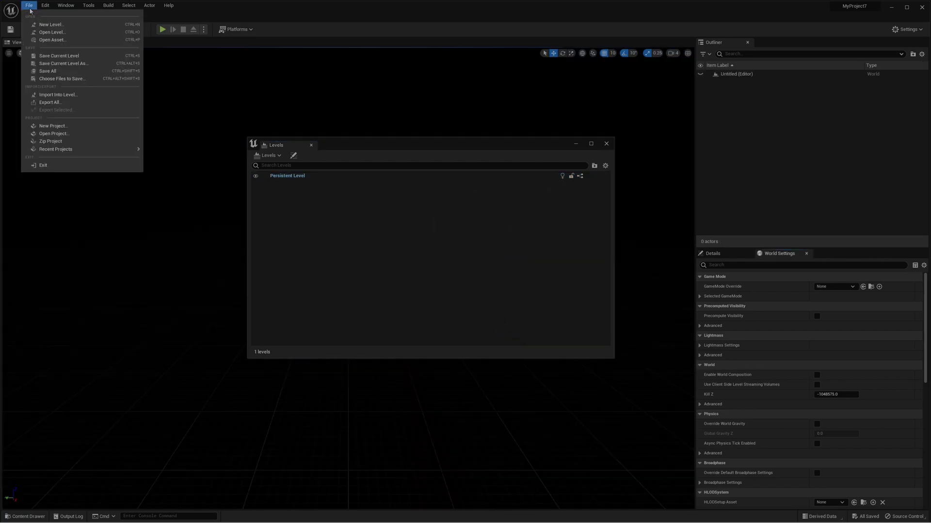
{"action": "left_click", "coordinate": [55, 57]}
{"action": "left_click", "coordinate": [322, 376]}
{"action": "left_click", "coordinate": [627, 376]}
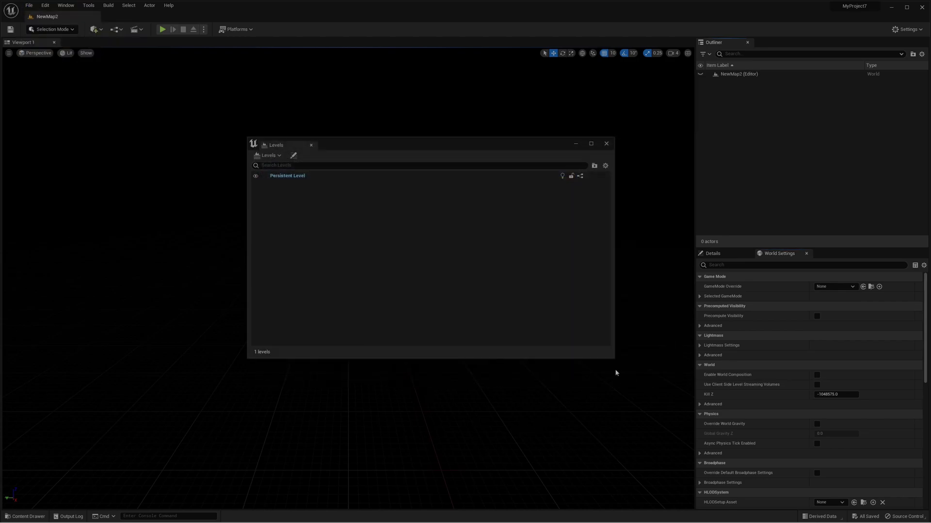
{"action": "left_click", "coordinate": [751, 74]}
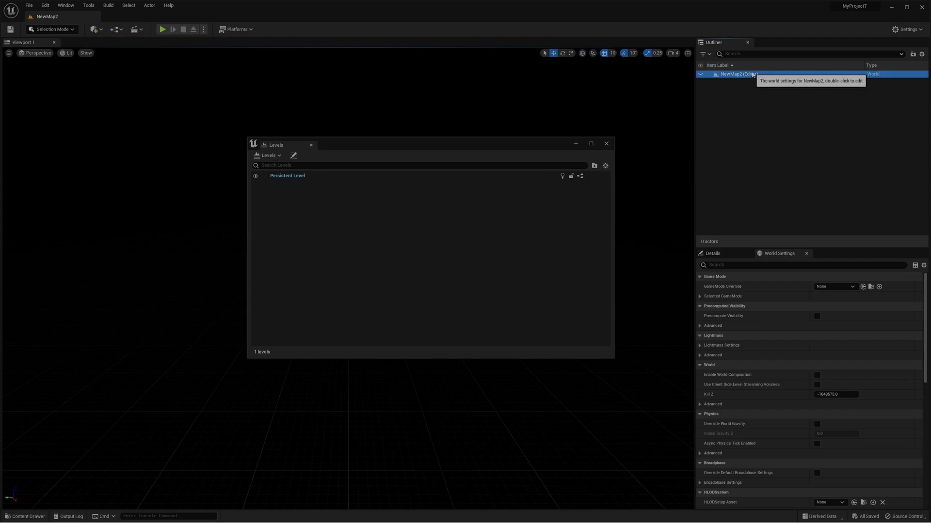
{"action": "left_click", "coordinate": [288, 176]}
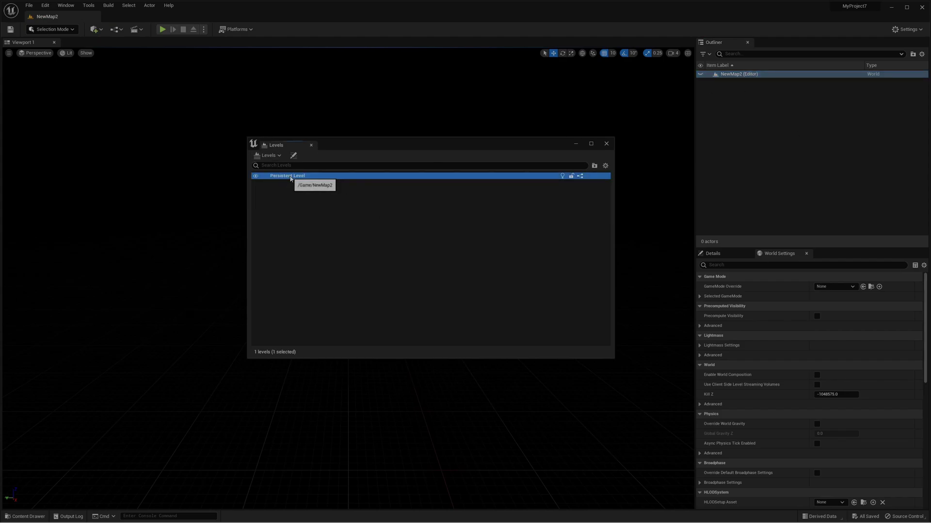
{"action": "right_click", "coordinate": [734, 76]}
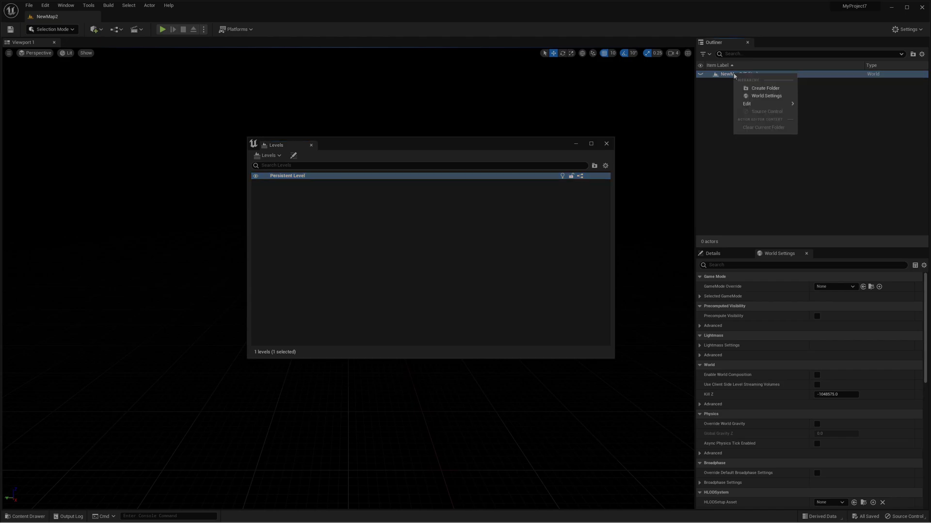
{"action": "left_click", "coordinate": [717, 83]}
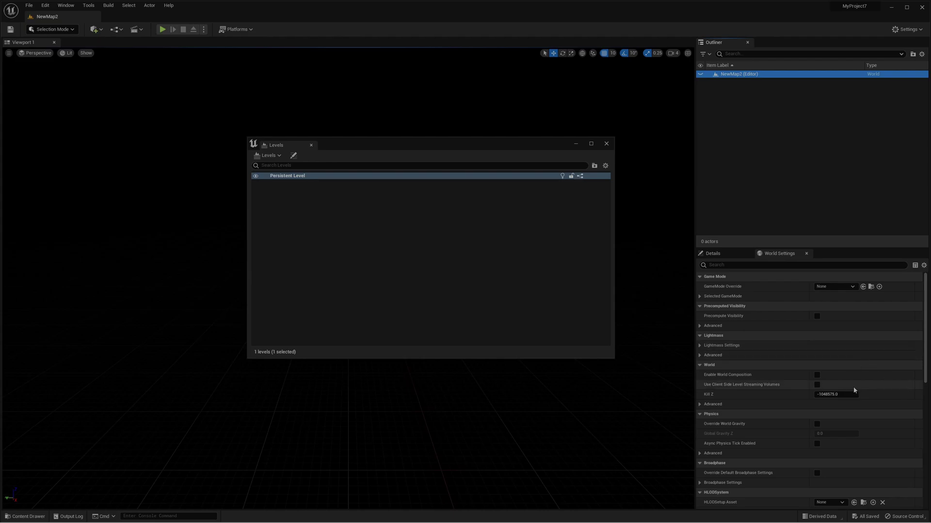
Scroll NewMap2's World Settings to the World Partition Setup, Navigation, VR and Rendering sections
{"action": "scroll", "coordinate": [768, 391], "scroll_direction": "down", "scroll_amount": 5}
{"action": "scroll", "coordinate": [767, 392], "scroll_direction": "down", "scroll_amount": 2}
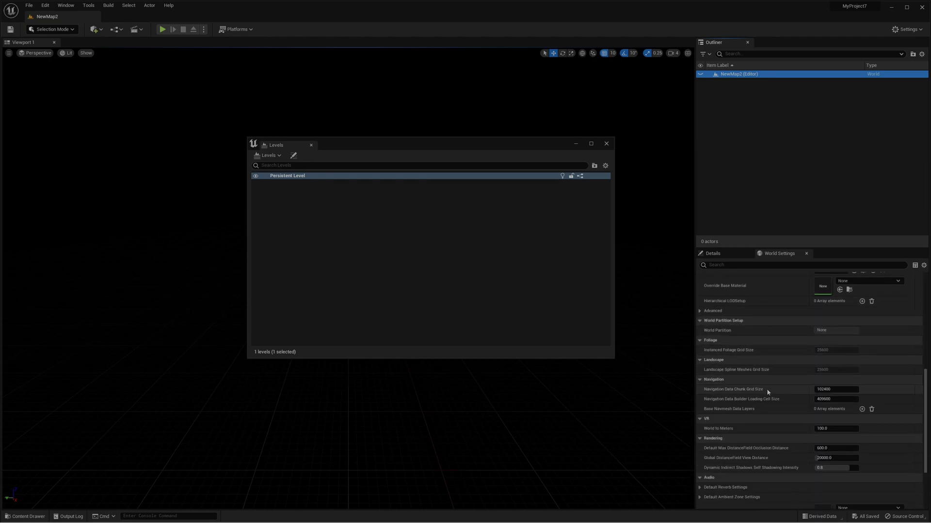
{"action": "scroll", "coordinate": [767, 392], "scroll_direction": "up", "scroll_amount": 1}
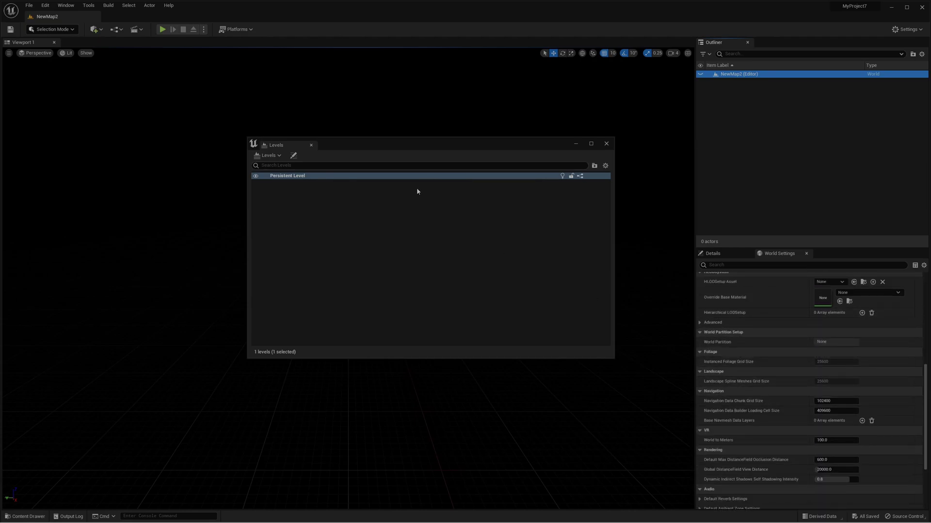